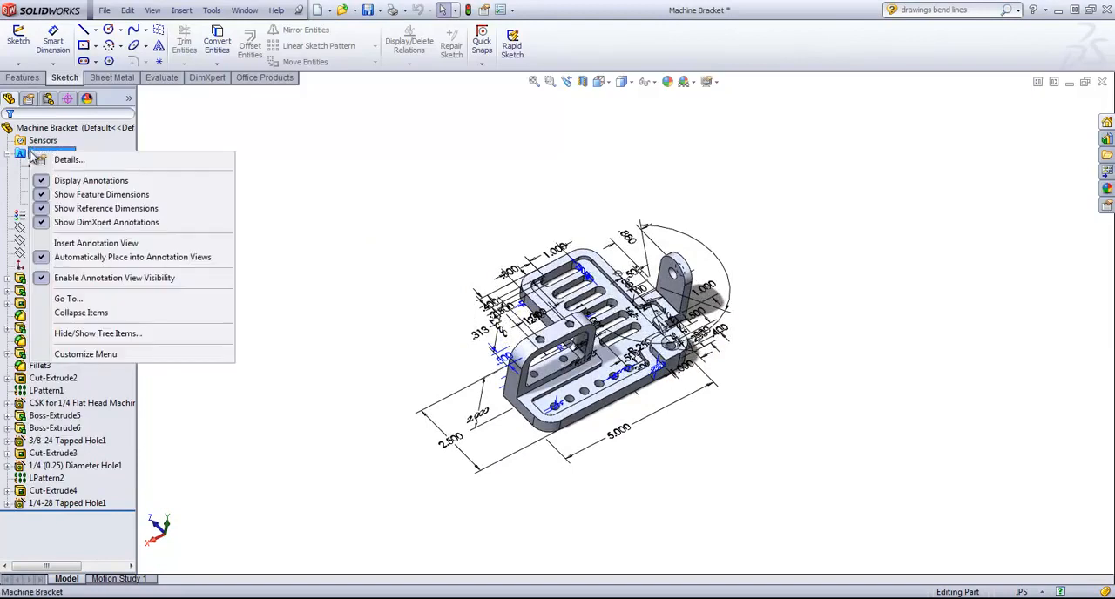
# Step: Turn off the display of feature dimensions in the Machine Bracket part and switch to the Dimensioning drawing
pyautogui.click(109, 200)
pyautogui.click(244, 10)
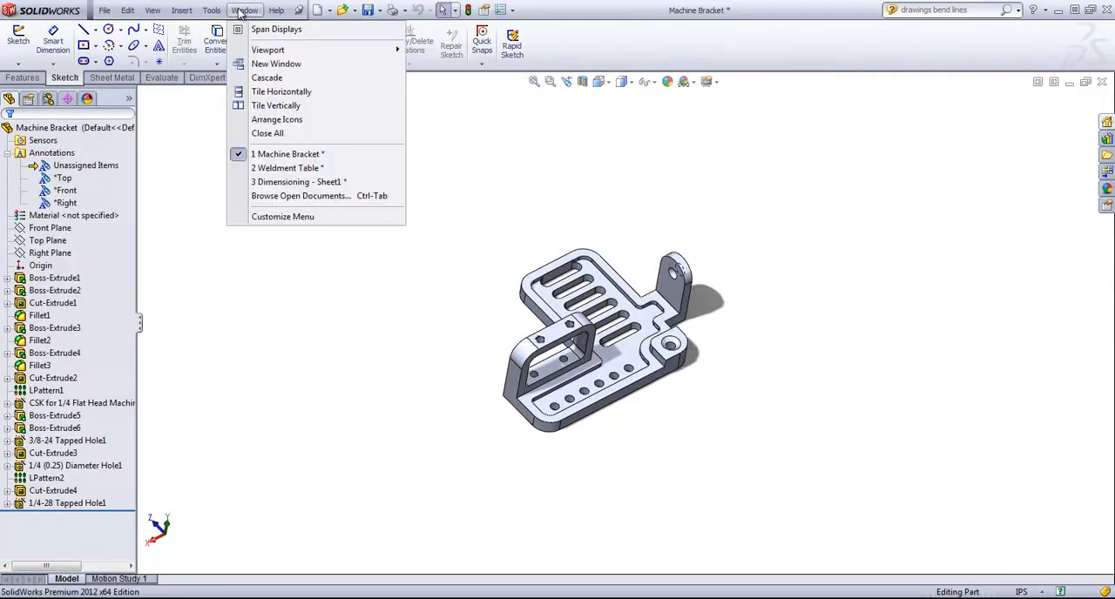
pyautogui.click(299, 182)
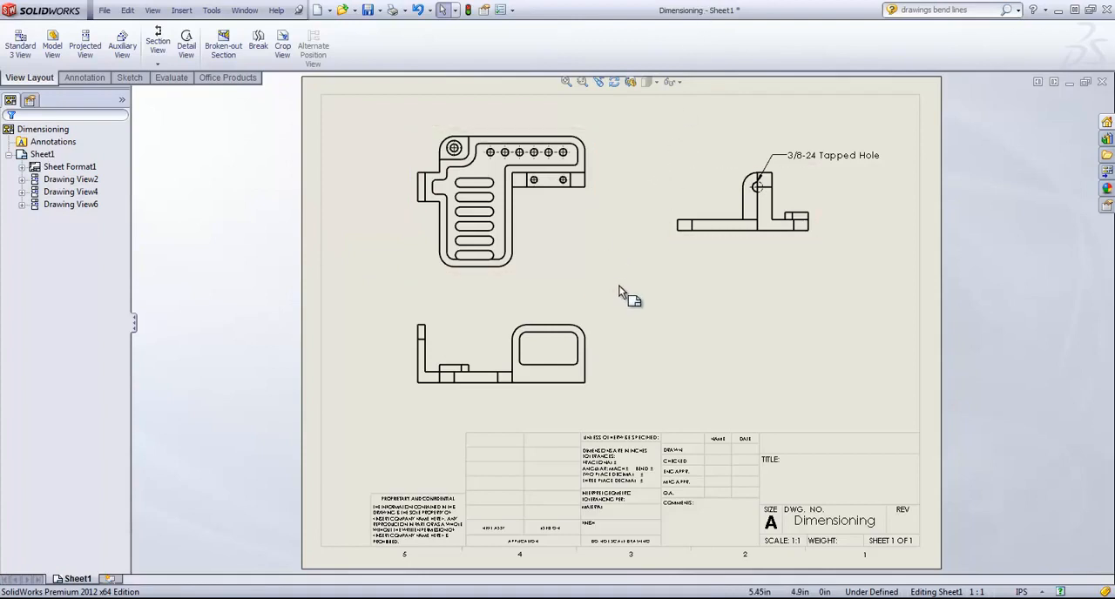
# Step: Import the design annotations into the drawing's top view
pyautogui.click(591, 197)
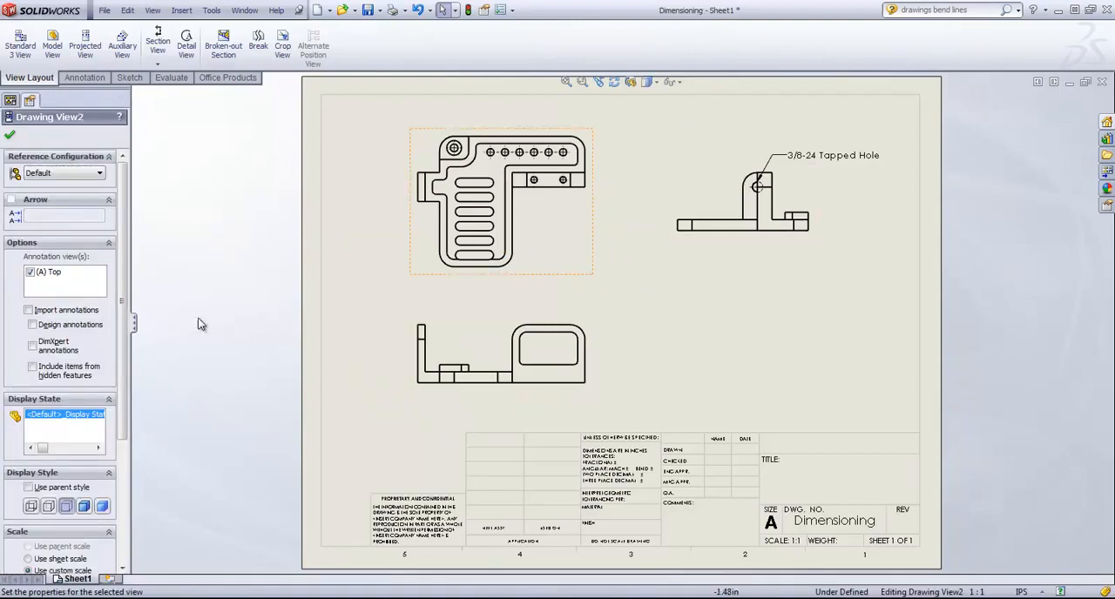
pyautogui.click(29, 311)
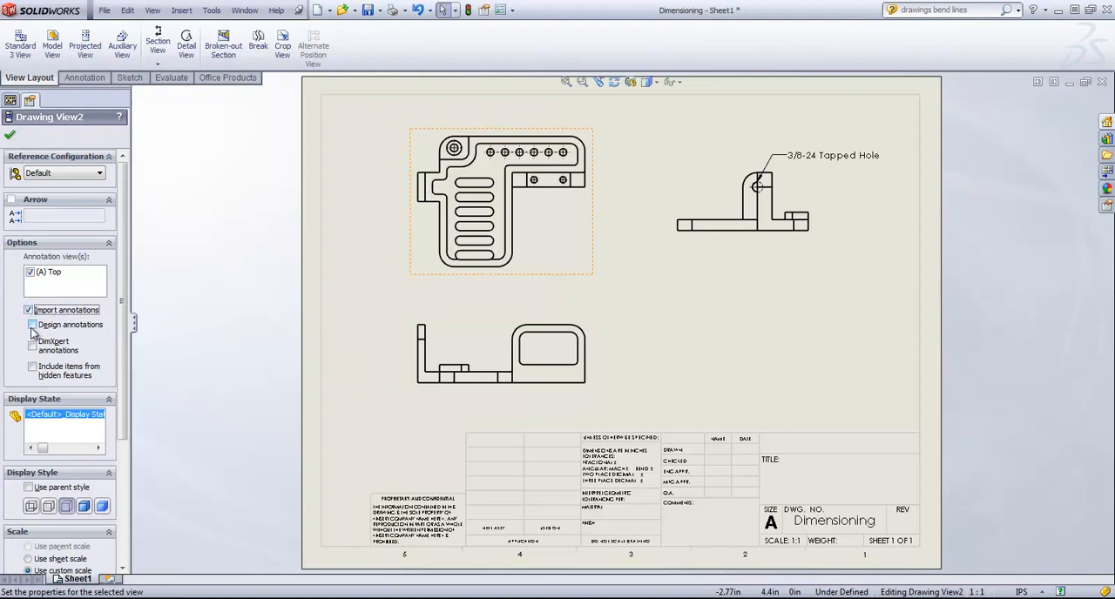
pyautogui.click(33, 326)
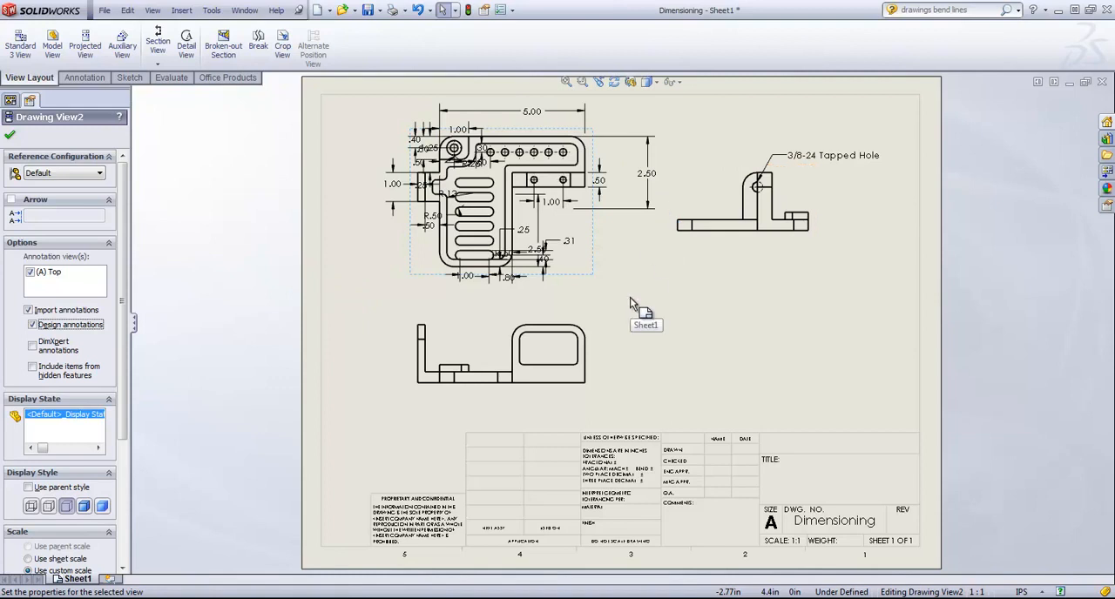
pyautogui.click(9, 137)
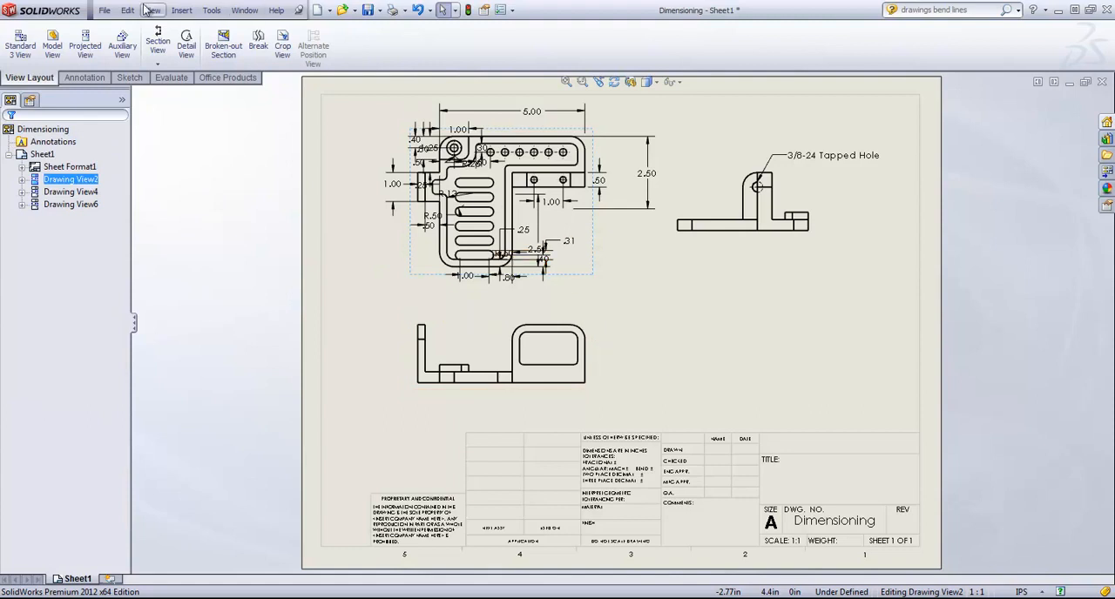
# Step: Try to remove the imported dimensions by turning off annotation import for the top view
pyautogui.click(610, 144)
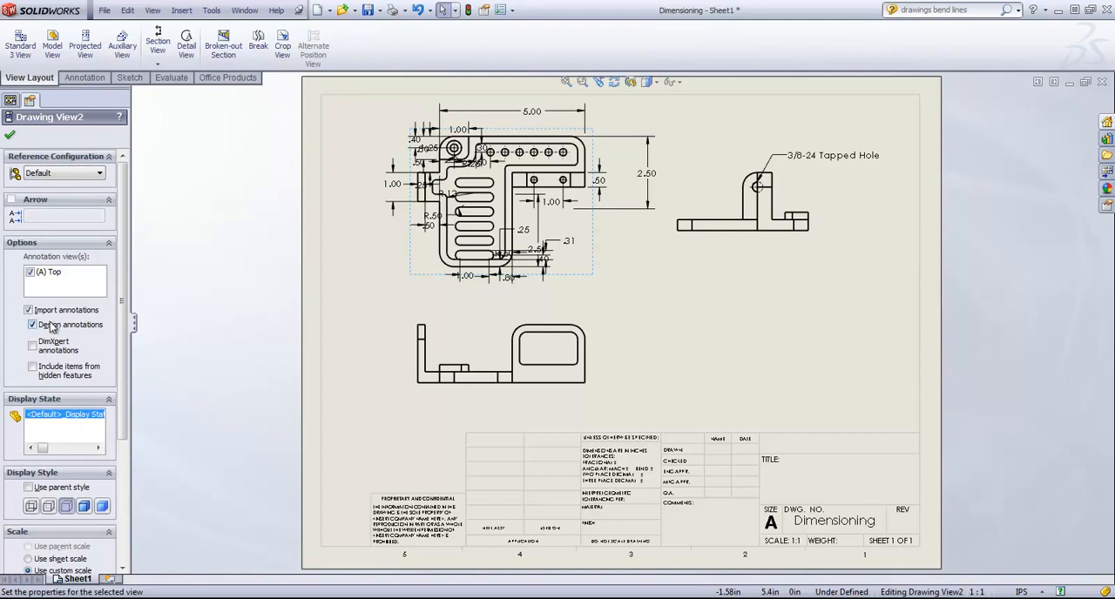
pyautogui.click(27, 310)
pyautogui.click(10, 135)
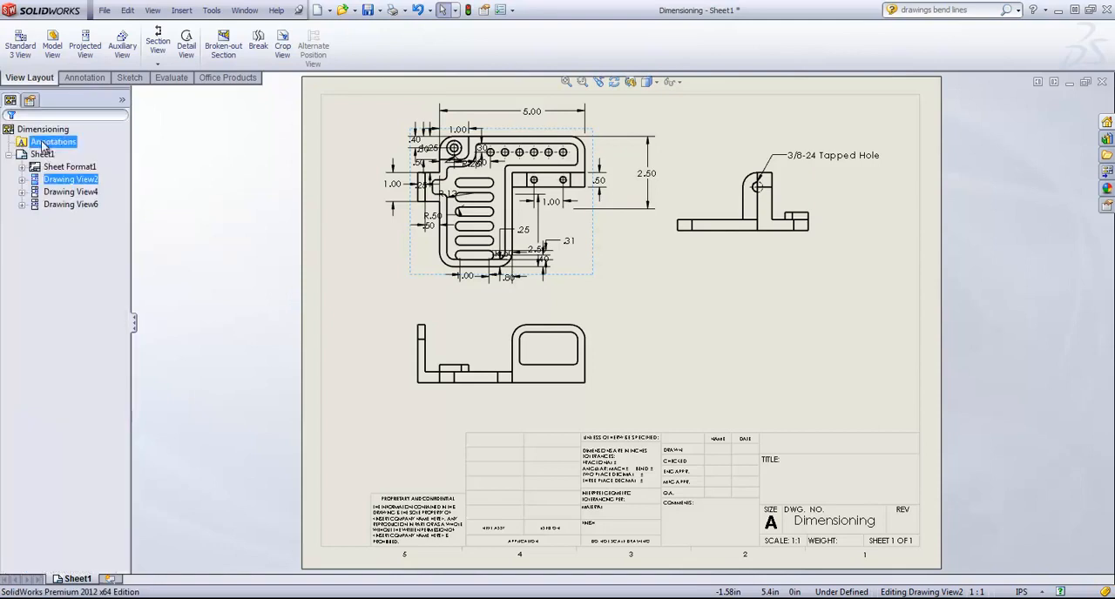
pyautogui.click(127, 11)
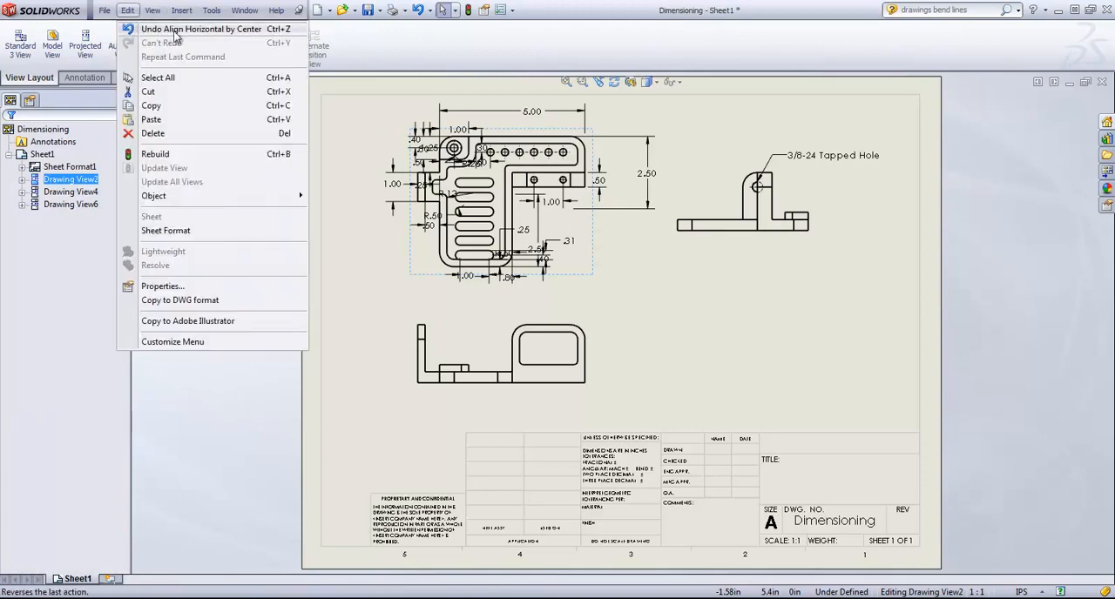
pyautogui.click(593, 245)
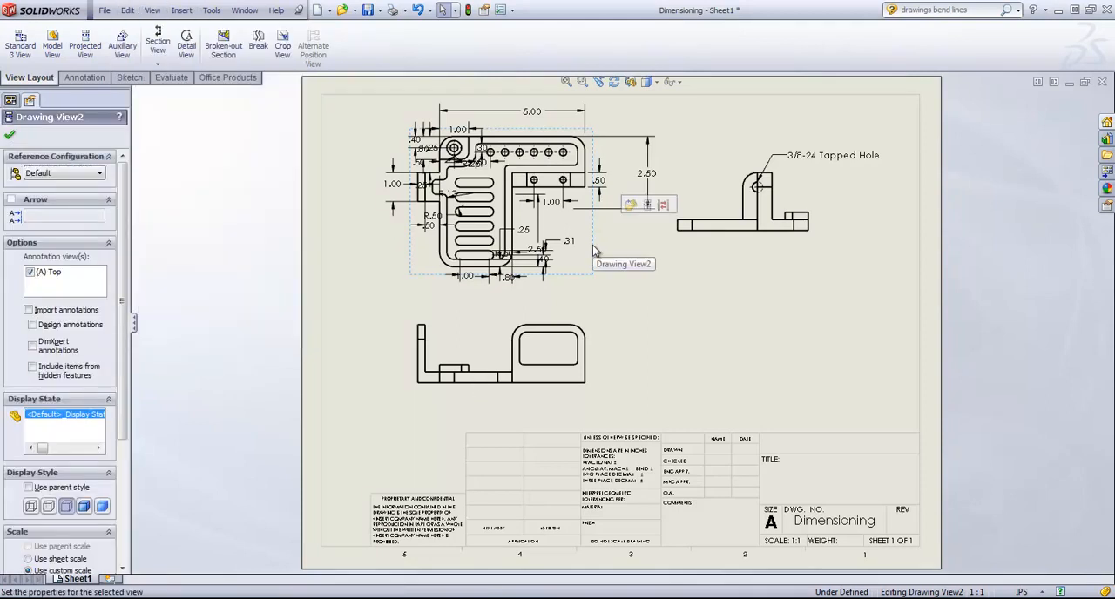
# Step: Place the slot length dimension below the top view and set it to 1.25 in
pyautogui.moveTo(466, 276); pyautogui.dragTo(399, 309)
pyautogui.scroll(-1, 502, 352)
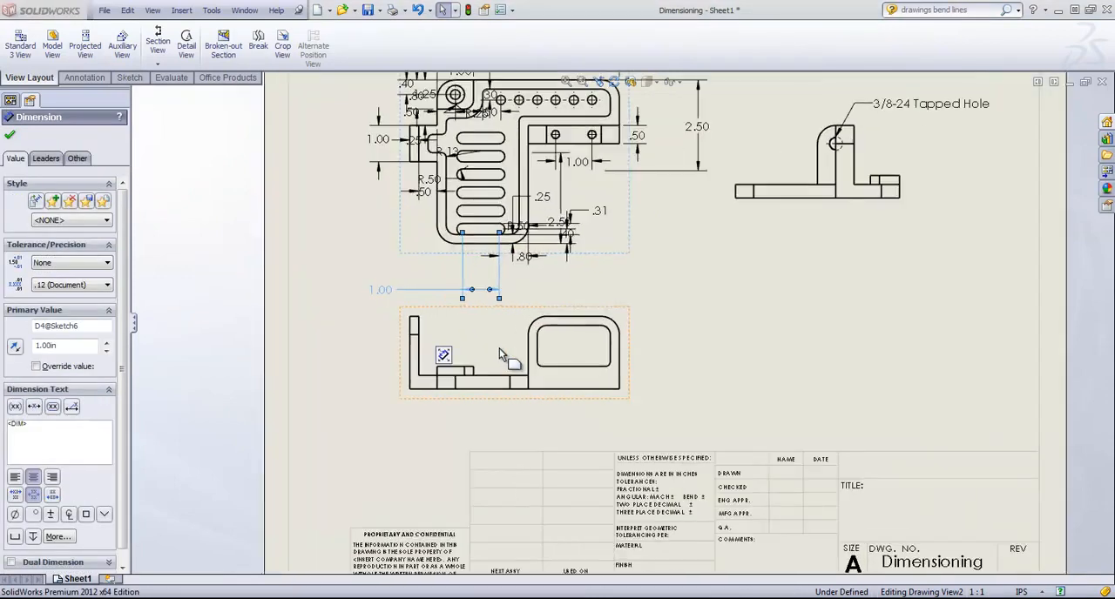
pyautogui.click(503, 300)
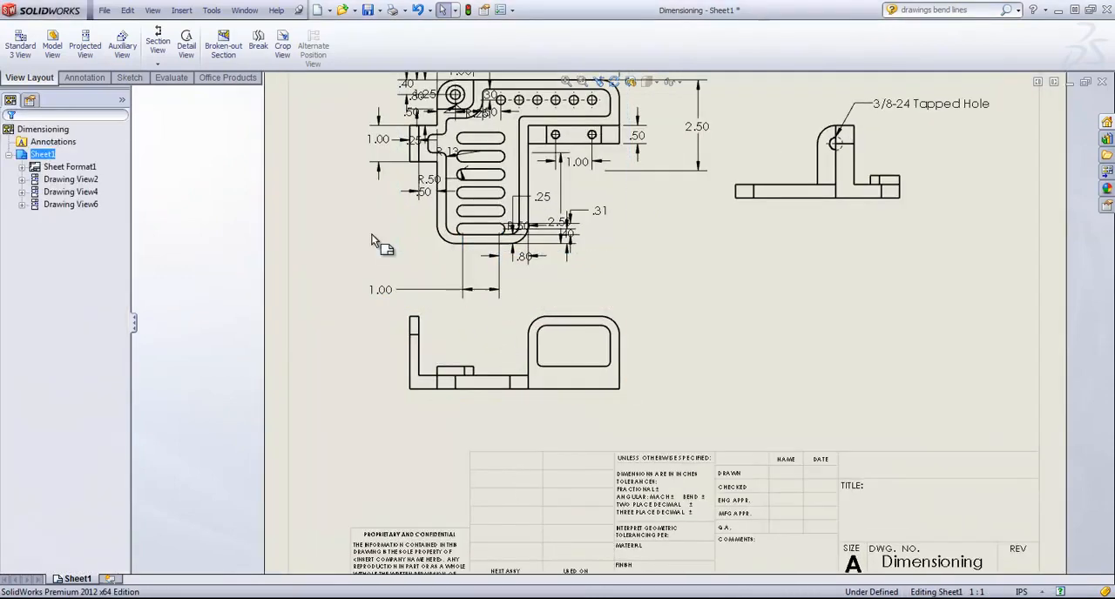
pyautogui.doubleClick(390, 293)
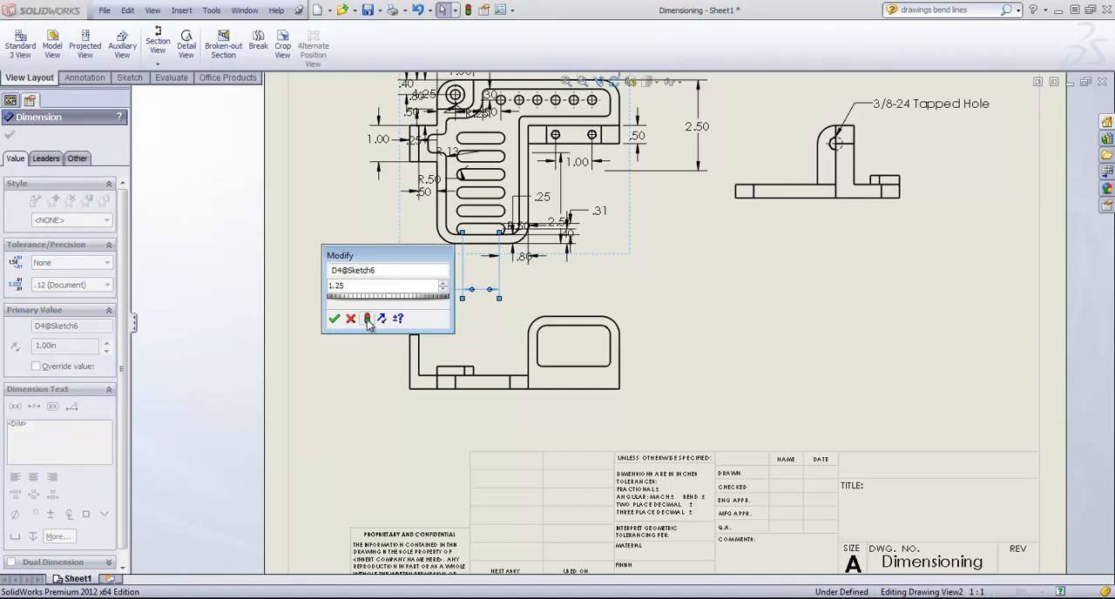
pyautogui.click(366, 319)
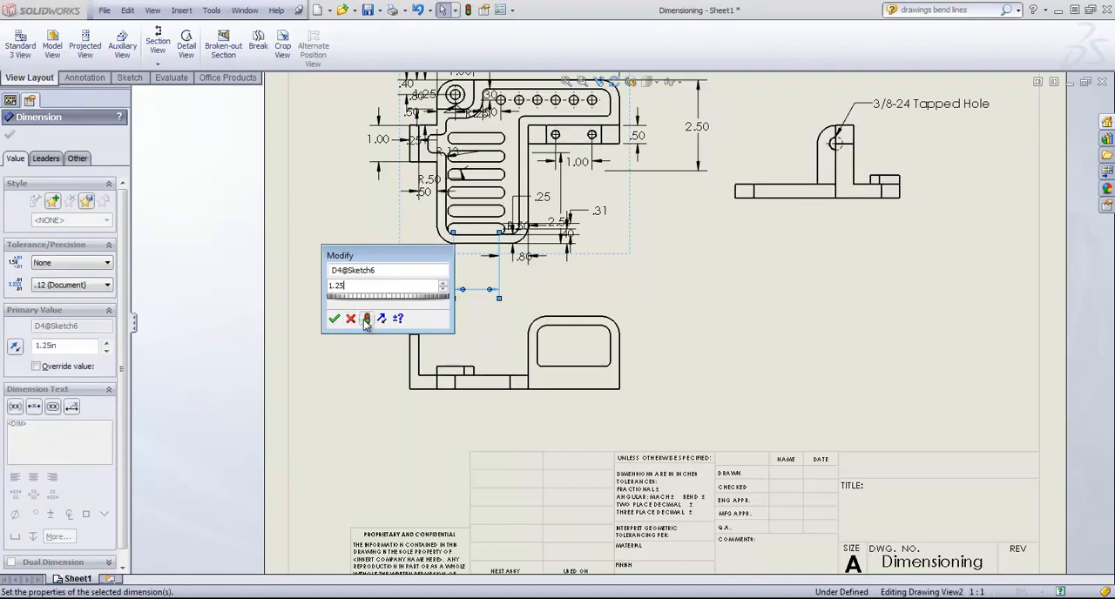
pyautogui.click(334, 319)
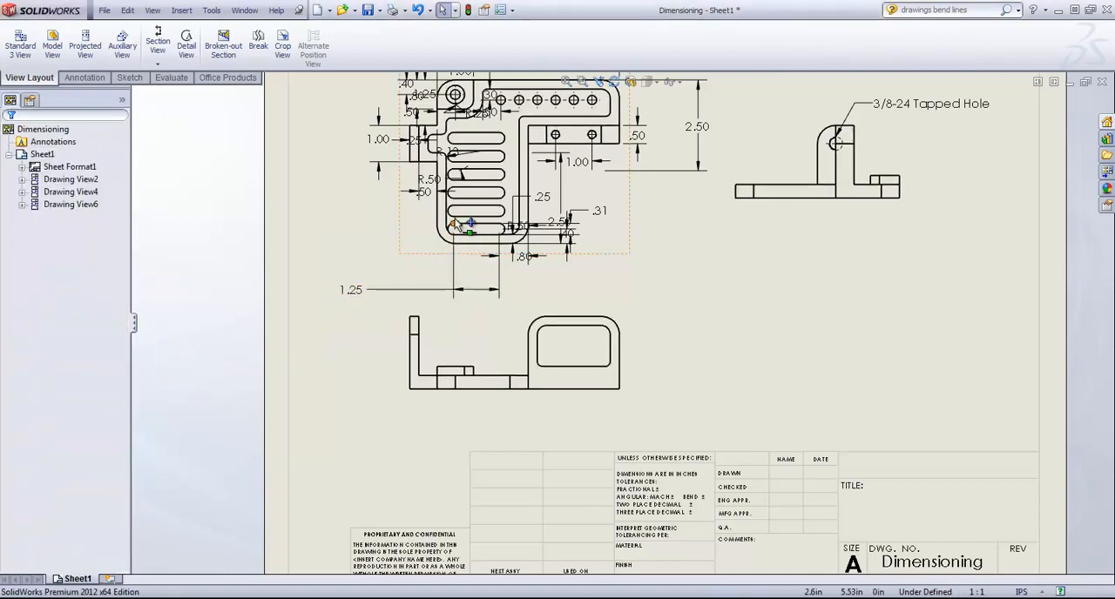
# Step: Inspect the slots in the Machine Bracket part from above and return to the Dimensioning drawing
pyautogui.click(245, 10)
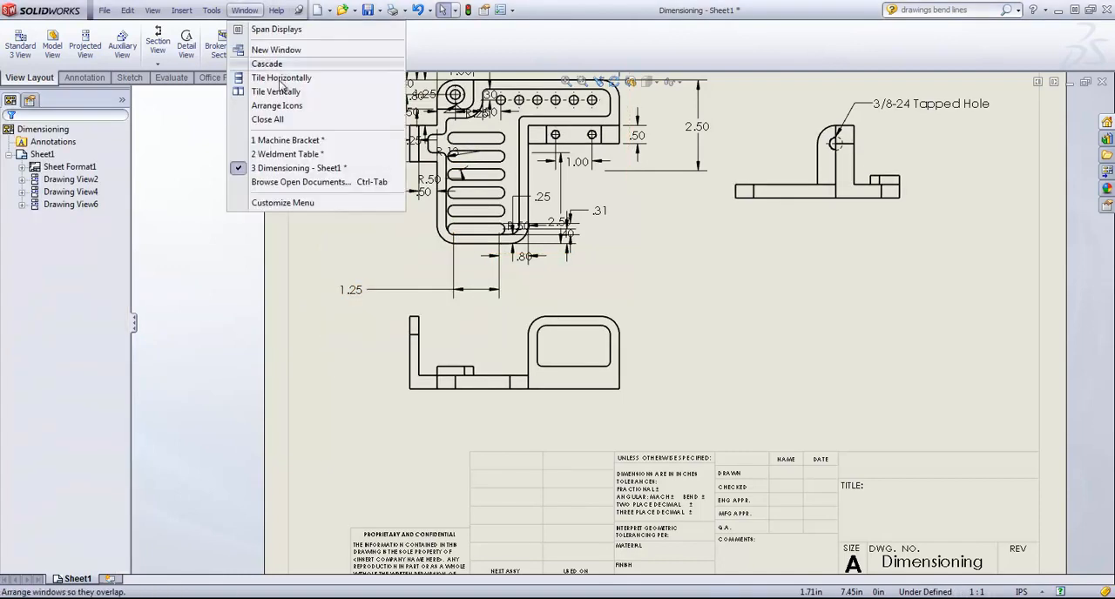
pyautogui.click(288, 140)
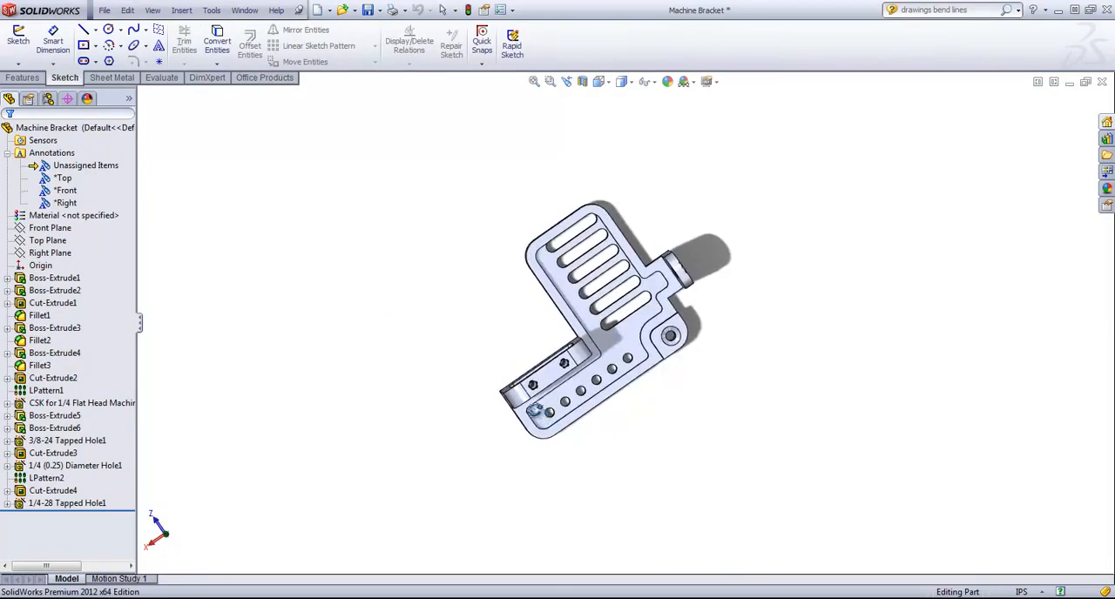
pyautogui.moveTo(535, 412); pyautogui.dragTo(588, 385, button='middle')
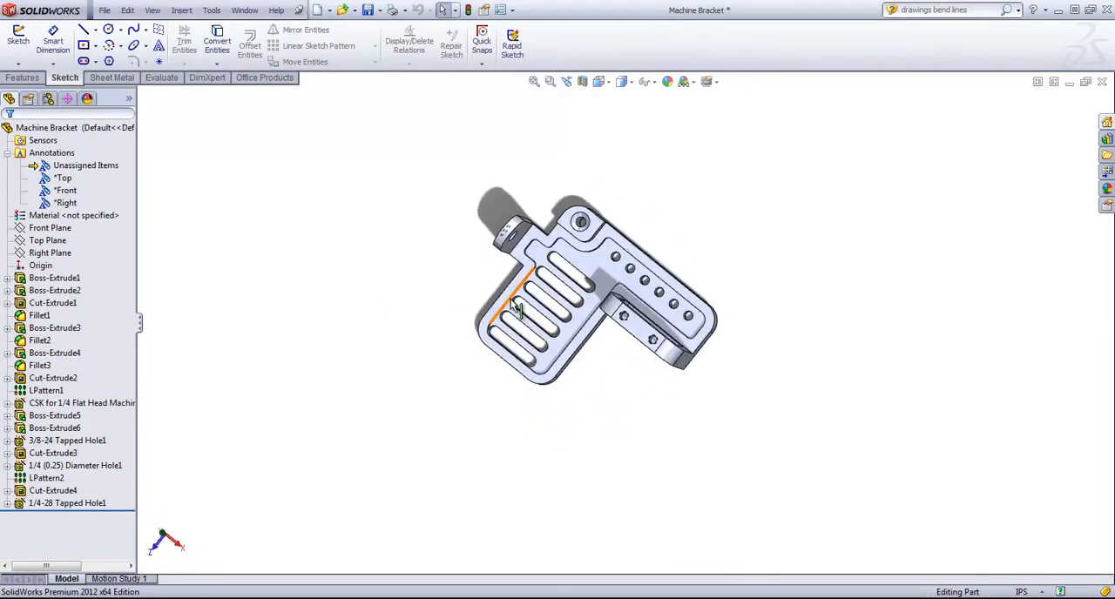
pyautogui.click(245, 10)
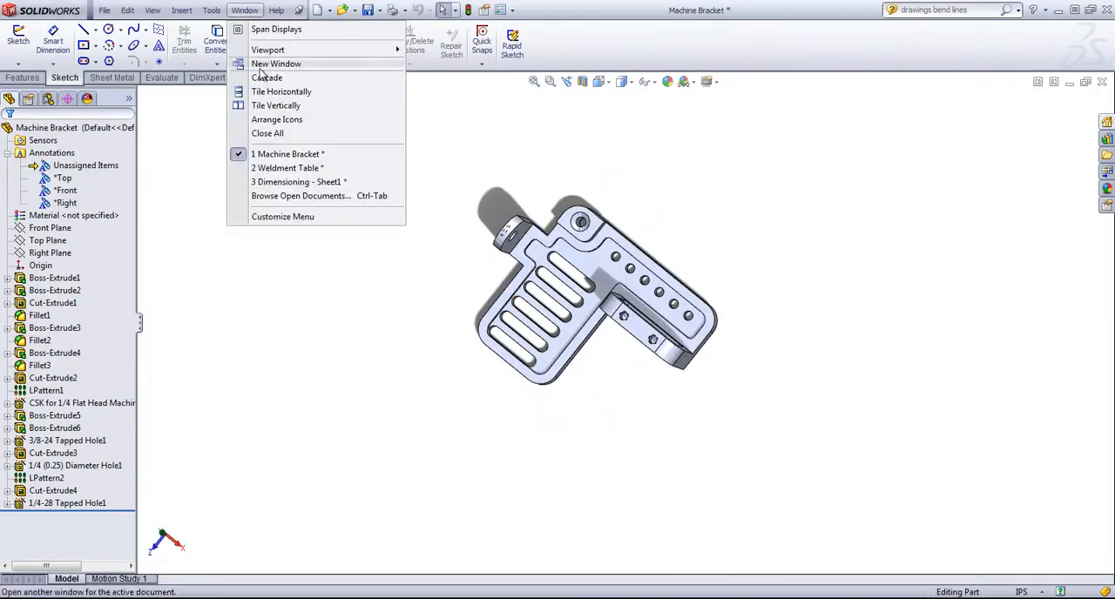
pyautogui.click(290, 184)
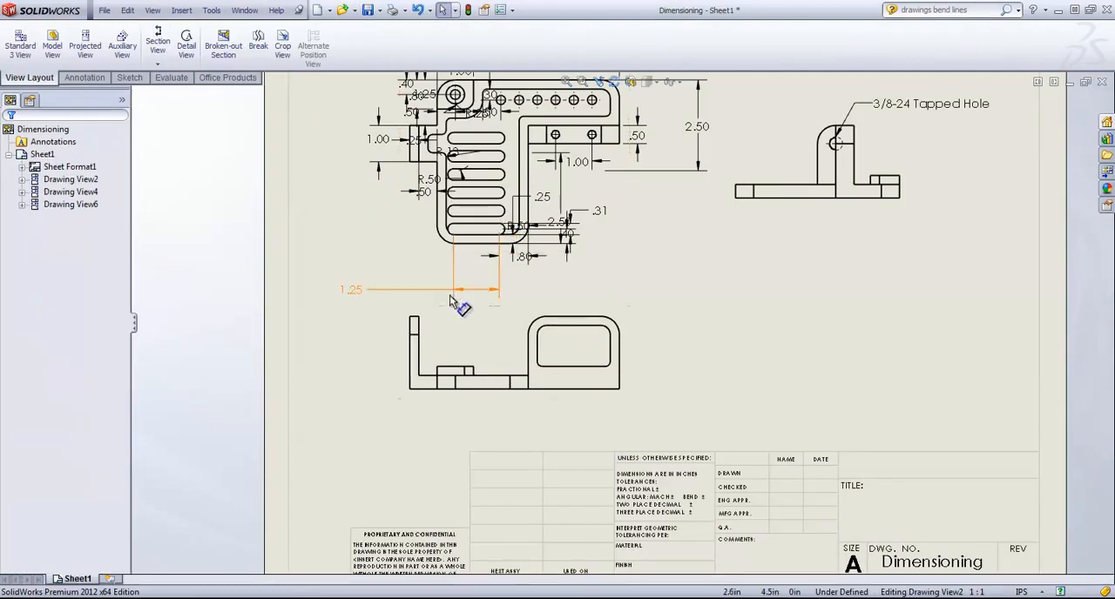
# Step: Set the slot length dimension below the top view to 1 in and rebuild the drawing
pyautogui.doubleClick(362, 296)
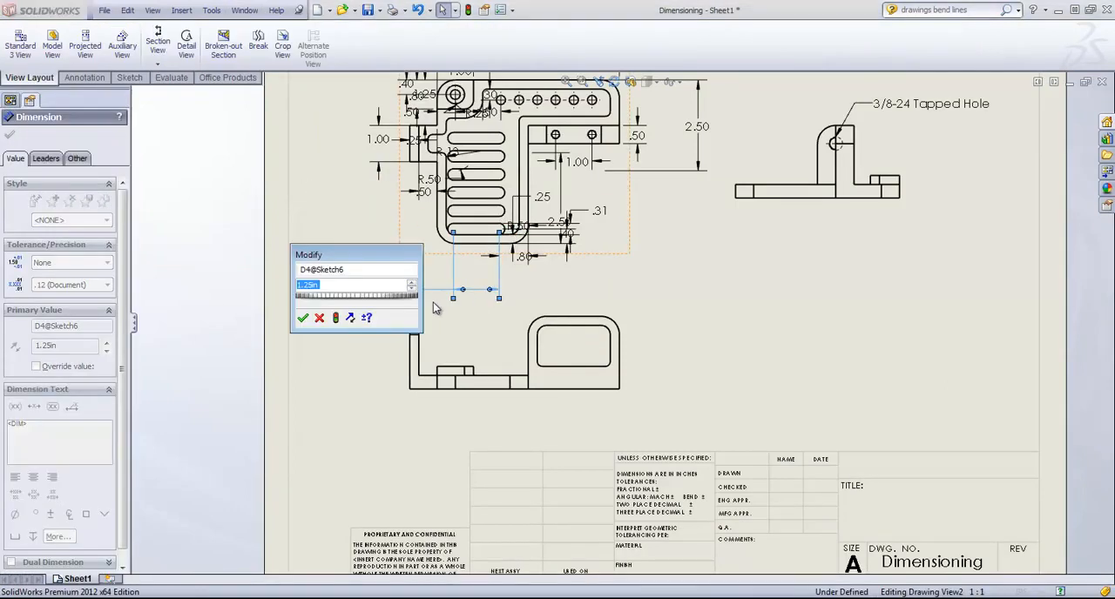
pyautogui.write('1')
pyautogui.press('Return')
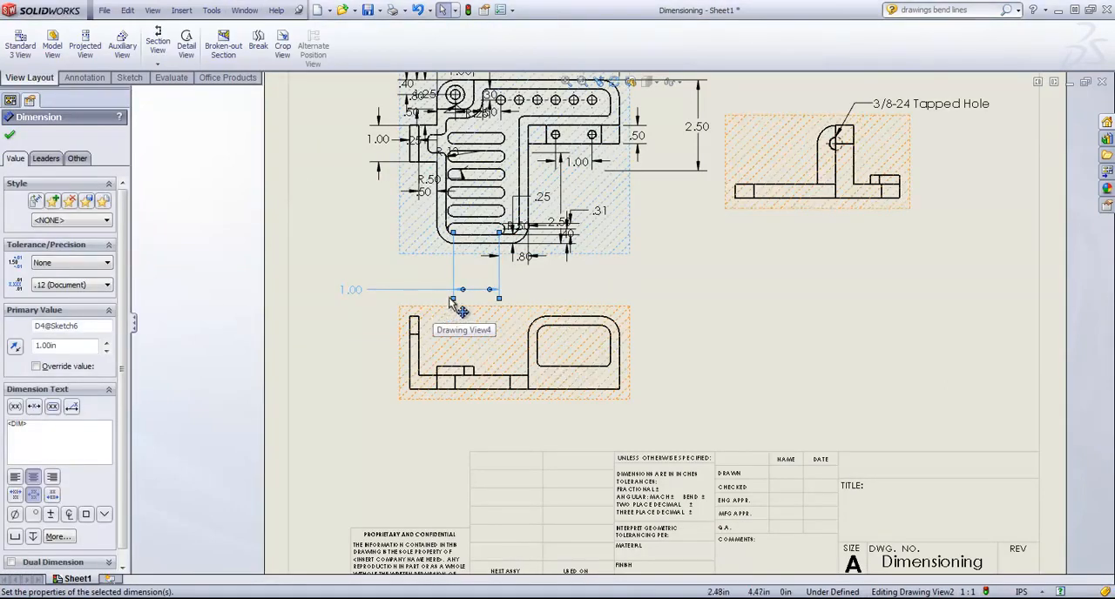
pyautogui.click(468, 9)
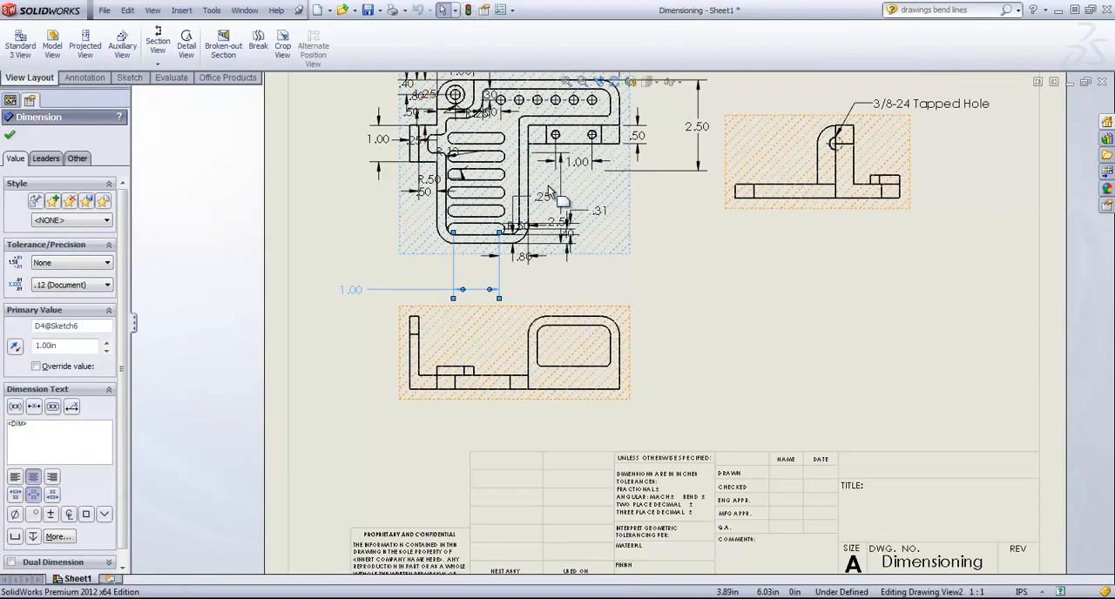
pyautogui.click(707, 256)
pyautogui.moveTo(707, 255)
pyautogui.mouseDown(button='middle')
pyautogui.moveTo(717, 212)
pyautogui.moveTo(649, 301)
pyautogui.mouseUp(button='middle')
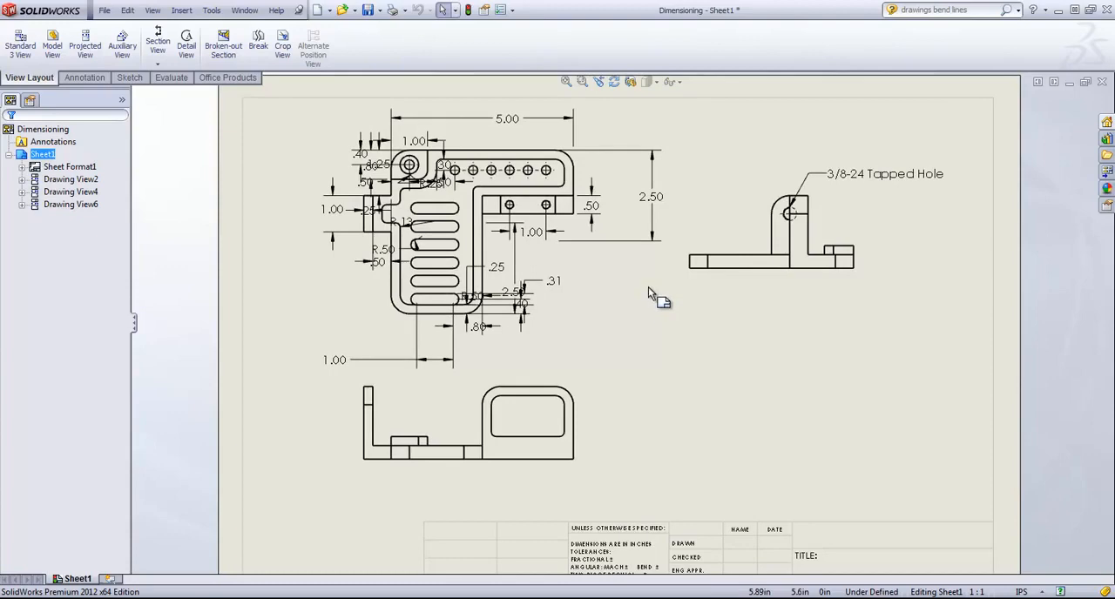
# Step: Delete the dimensioned top view from the sheet
pyautogui.scroll(3, 649, 288)
pyautogui.scroll(-2, 666, 424)
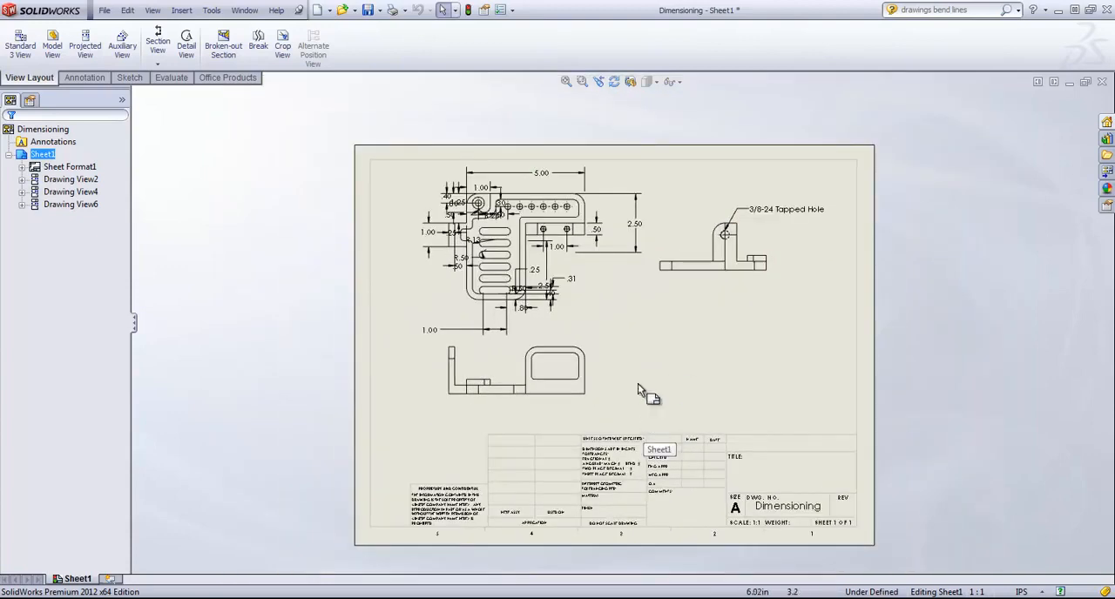
pyautogui.click(590, 265)
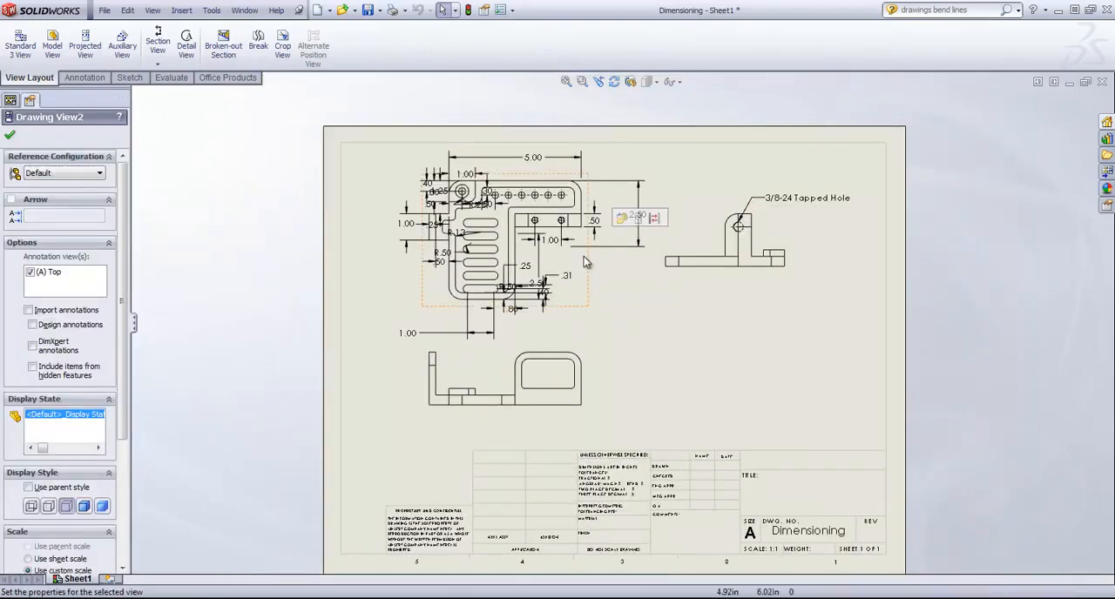
pyautogui.press('Delete')
pyautogui.click(649, 258)
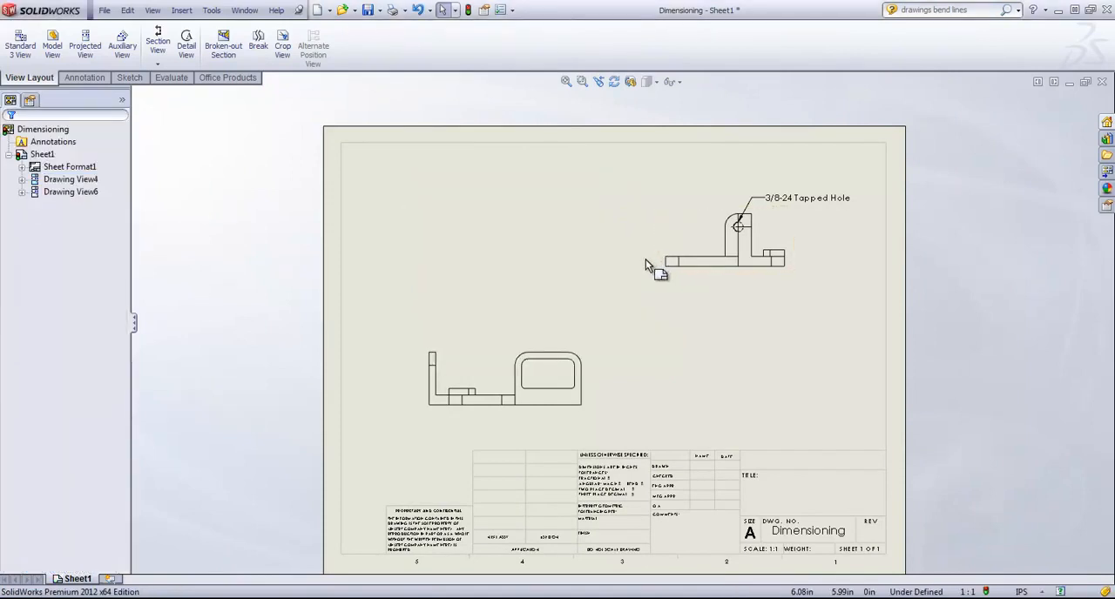
# Step: Insert a new top model view of Machine Bracket above the front view, without any projected views
pyautogui.click(52, 44)
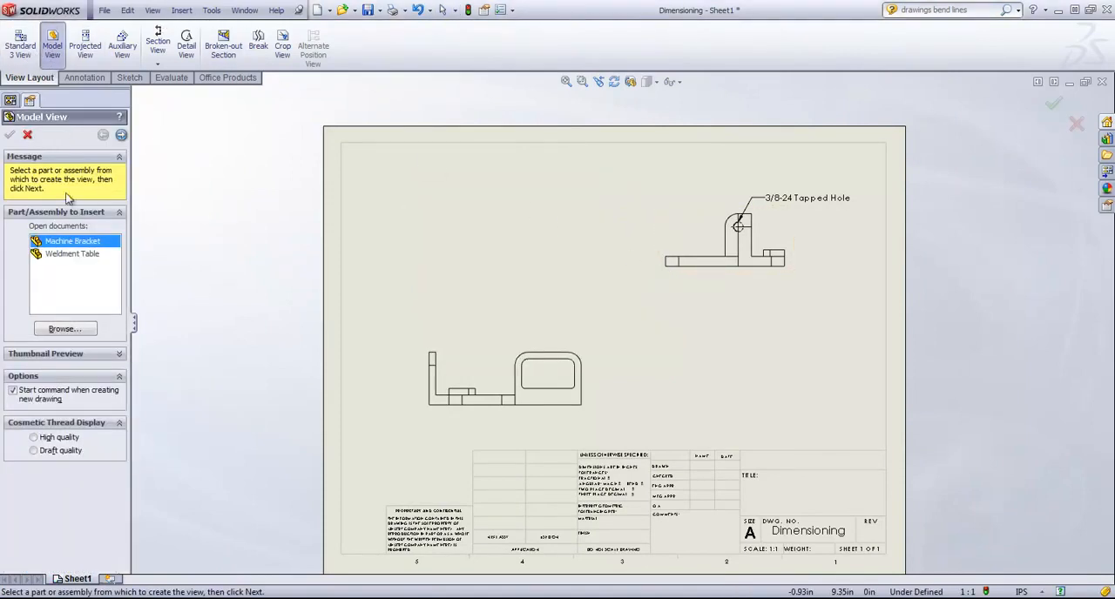
pyautogui.click(121, 135)
pyautogui.click(74, 373)
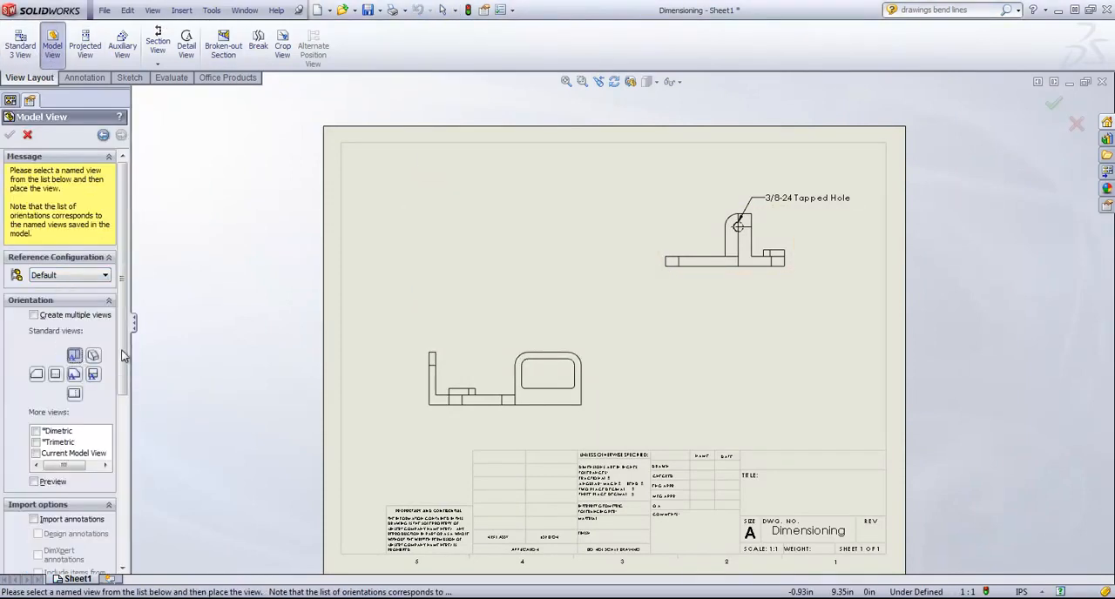
pyautogui.click(495, 242)
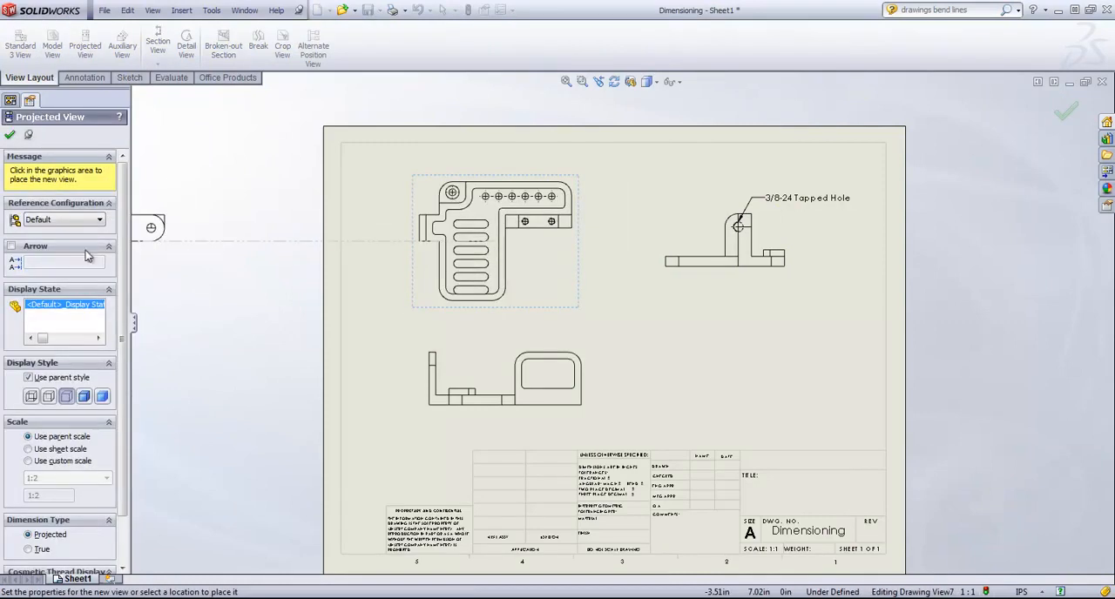
pyautogui.click(26, 136)
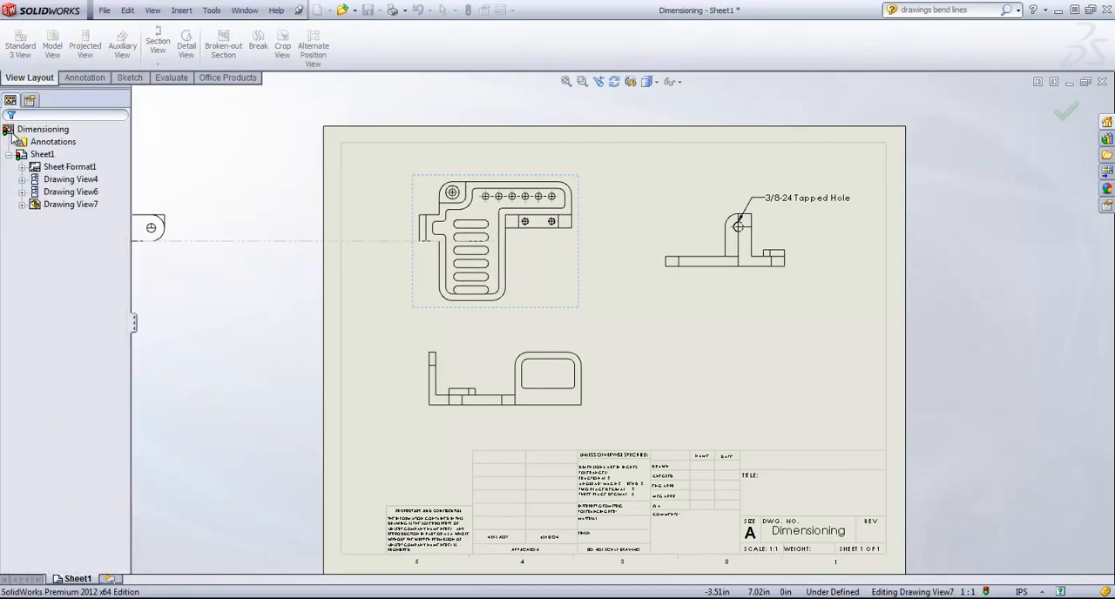
# Step: Import the design annotations into the front view
pyautogui.click(590, 355)
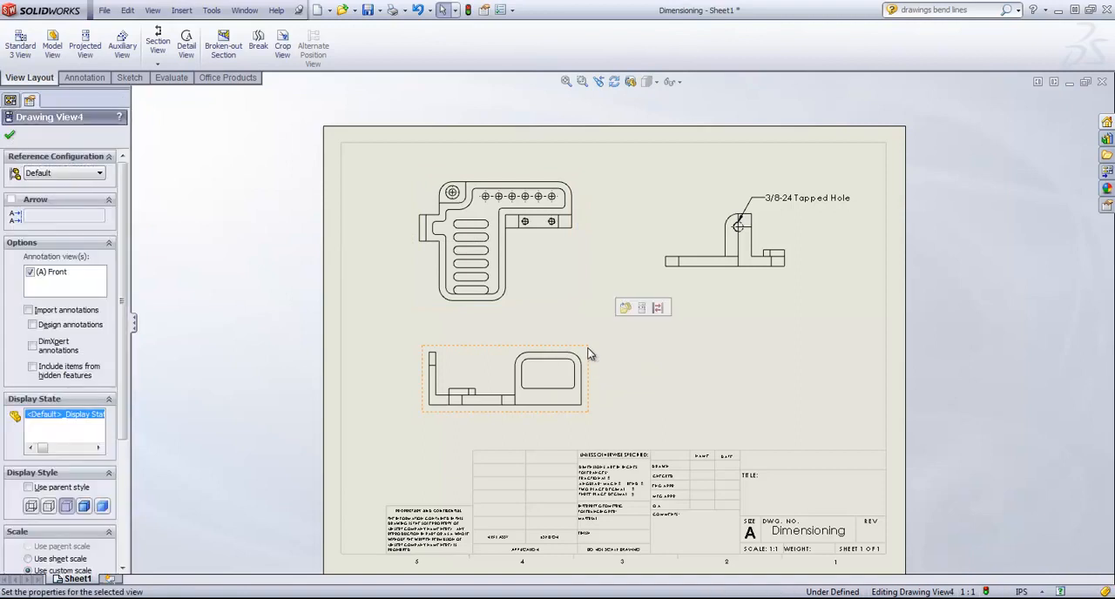
pyautogui.click(30, 311)
pyautogui.click(32, 325)
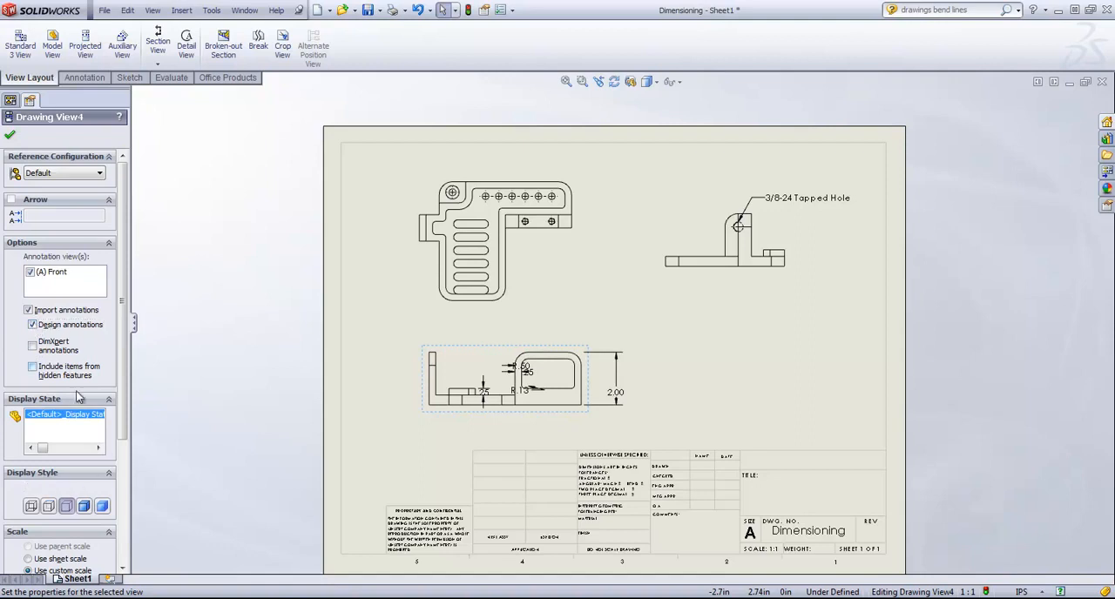
# Step: Show the front view's hidden lines and hidden-feature annotations, and move the thread diameter dimension clear to the left of the upright tab
pyautogui.click(48, 509)
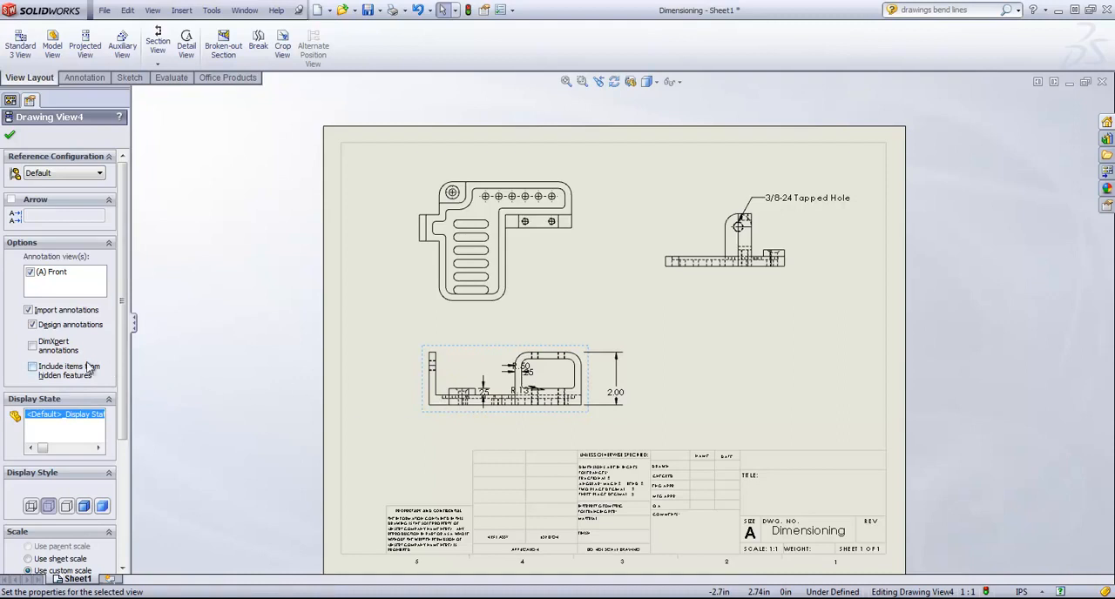
pyautogui.click(33, 368)
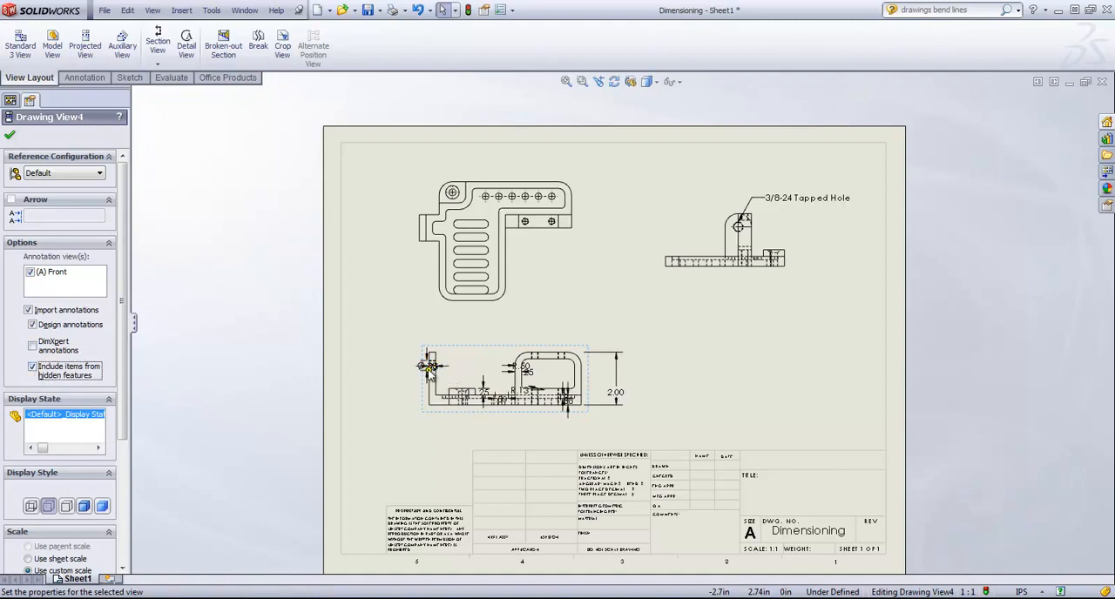
pyautogui.moveTo(431, 366); pyautogui.dragTo(379, 359)
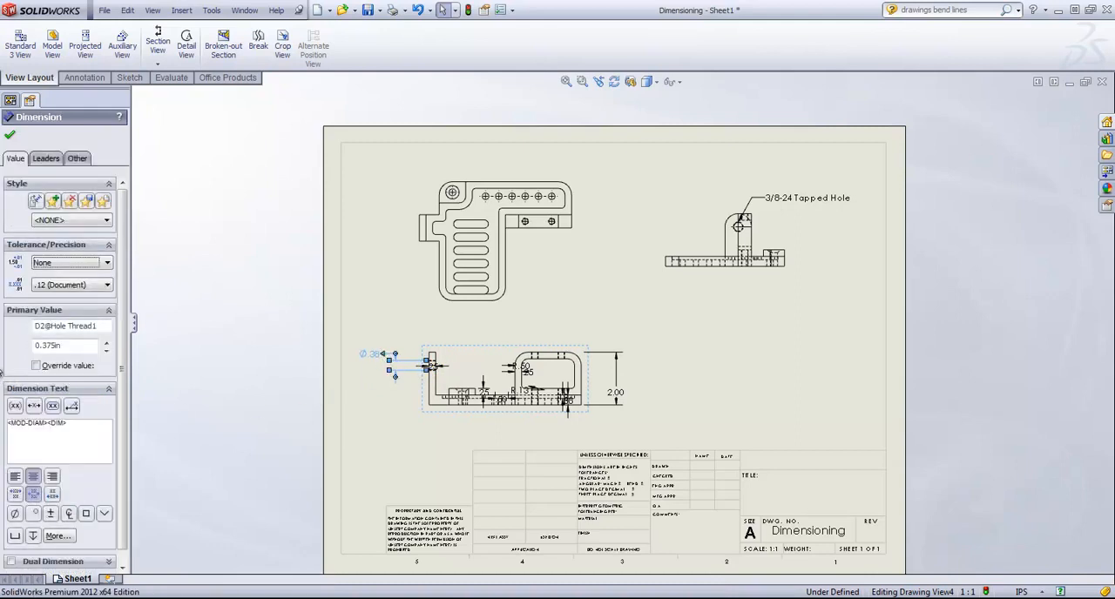
# Step: Turn off hidden-feature items, design annotations and annotation import for the front view
pyautogui.click(10, 136)
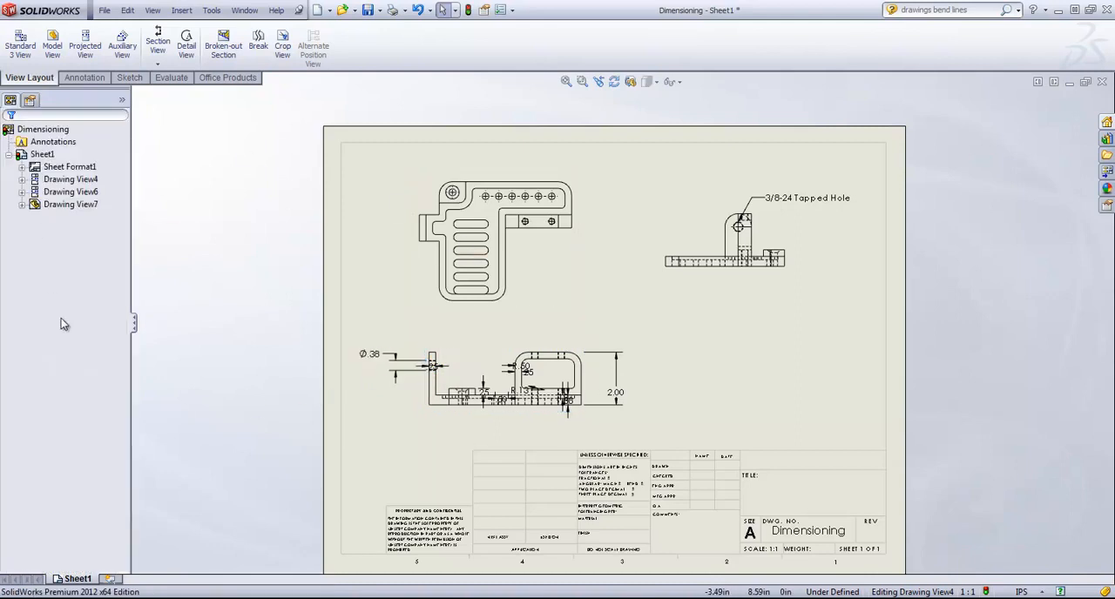
pyautogui.click(461, 357)
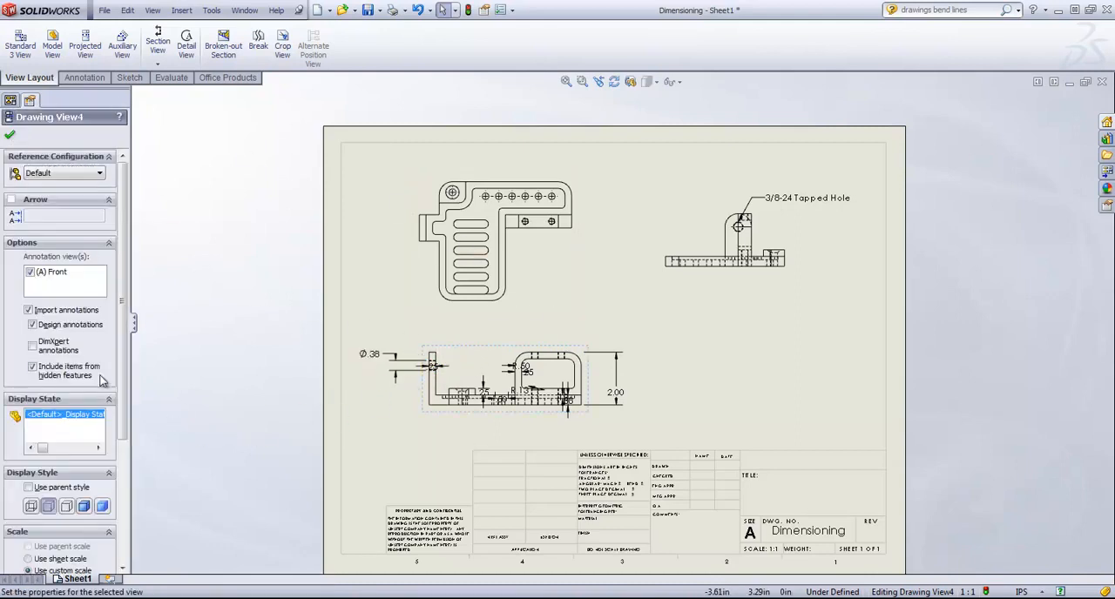
pyautogui.click(33, 368)
pyautogui.click(32, 325)
pyautogui.click(29, 310)
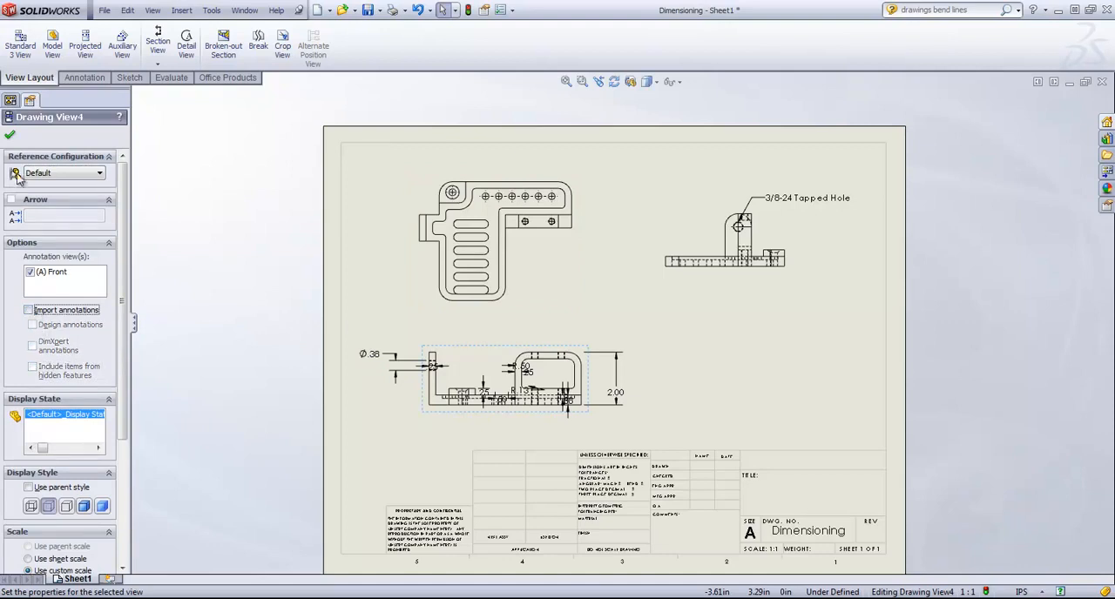
pyautogui.click(10, 135)
# Step: Set the front view to Hidden Lines Removed, and move the upright tab's thickness dimension above the tab
pyautogui.scroll(-2, 521, 435)
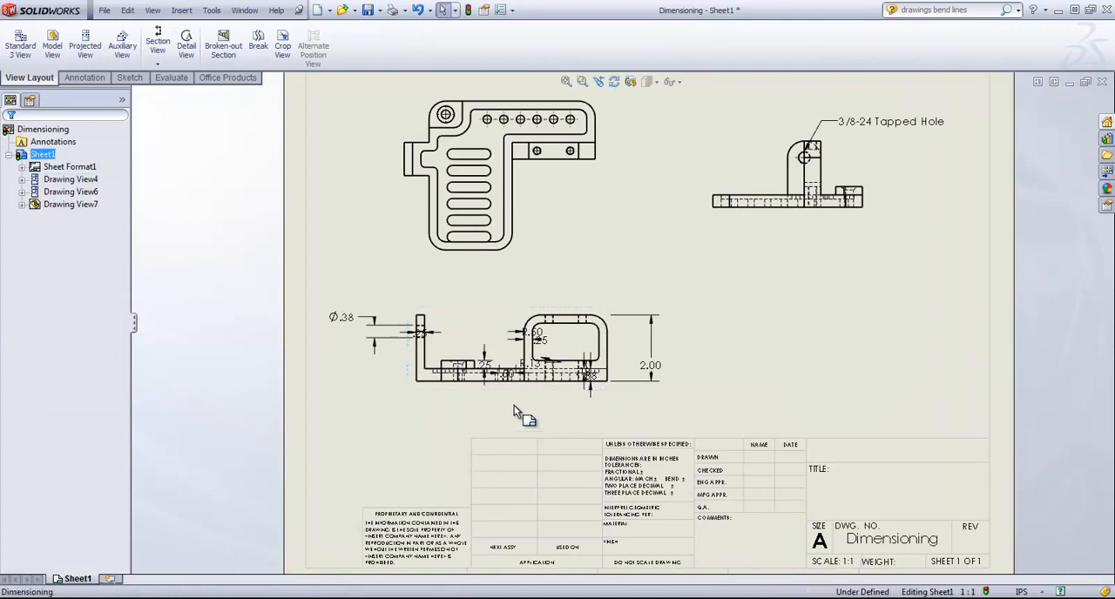
pyautogui.click(493, 315)
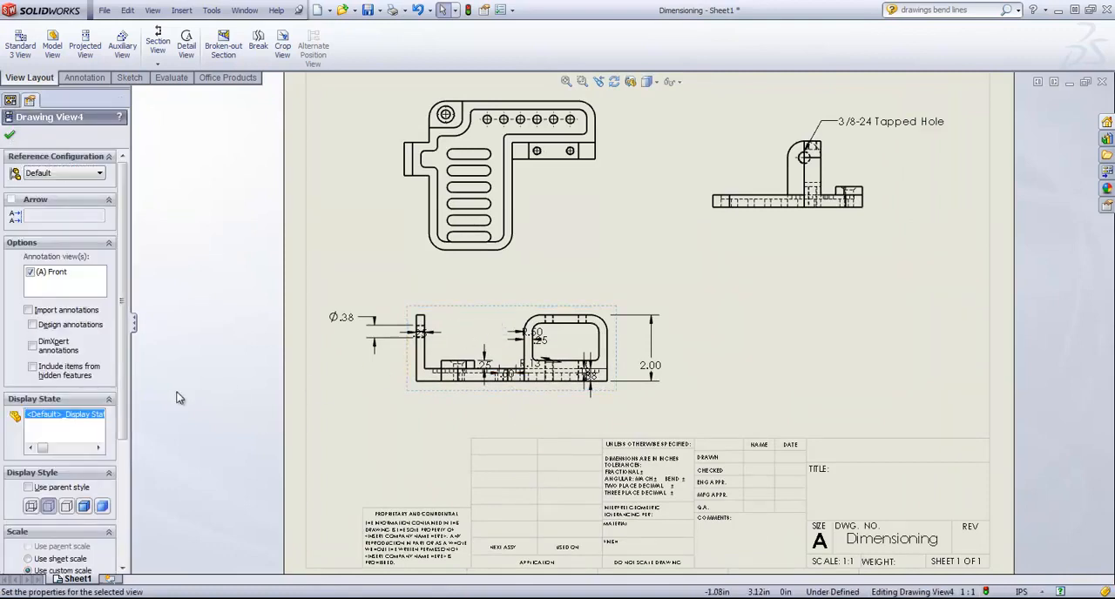
pyautogui.click(66, 506)
pyautogui.click(10, 135)
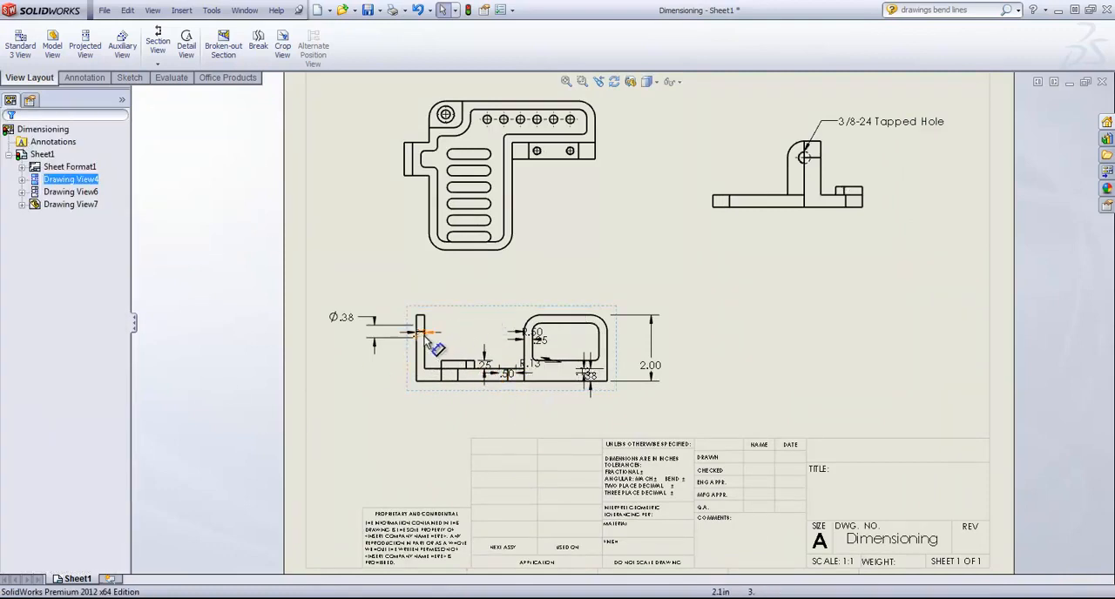
pyautogui.moveTo(434, 350)
pyautogui.mouseDown()
pyautogui.moveTo(427, 304)
pyautogui.moveTo(462, 289)
pyautogui.mouseUp()
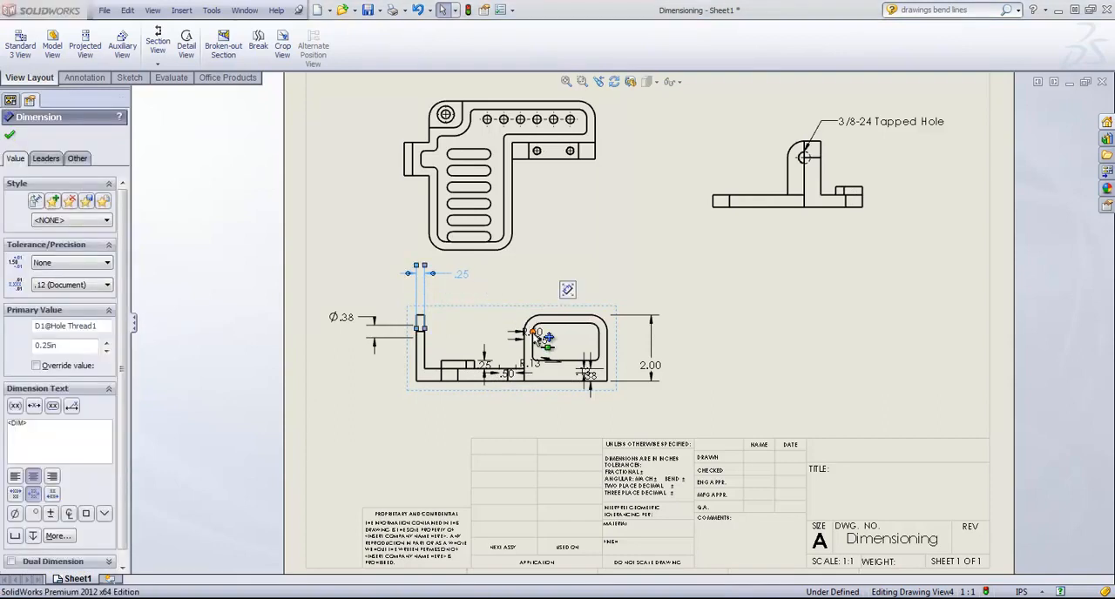
pyautogui.moveTo(534, 331)
pyautogui.mouseDown()
pyautogui.moveTo(535, 295)
pyautogui.moveTo(545, 347)
pyautogui.mouseUp()
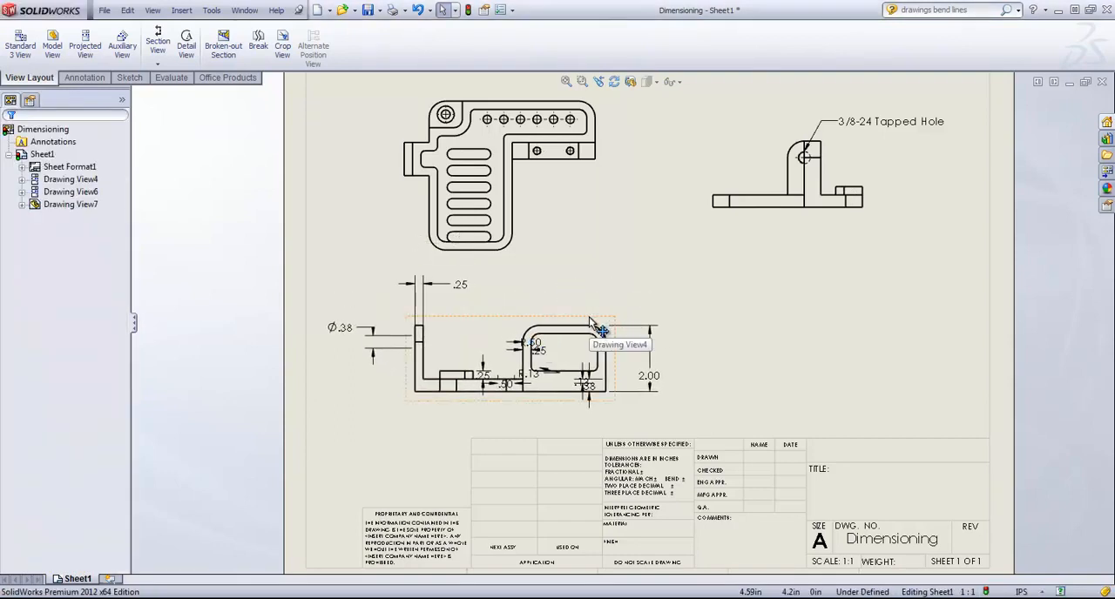
# Step: Delete the dimensioned front view from the sheet
pyautogui.press('Delete')
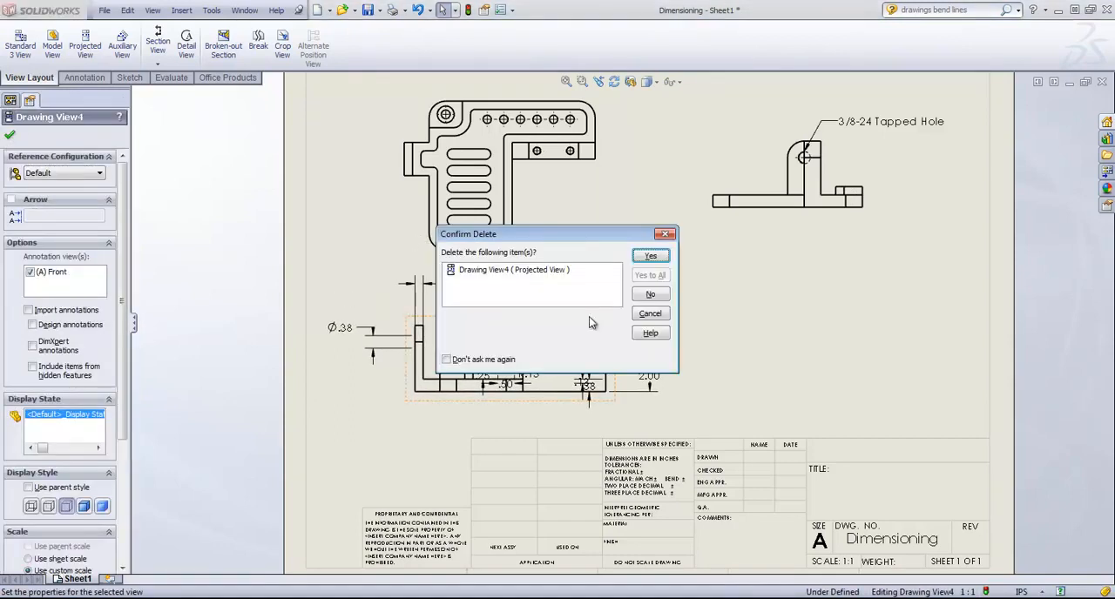
pyautogui.click(644, 261)
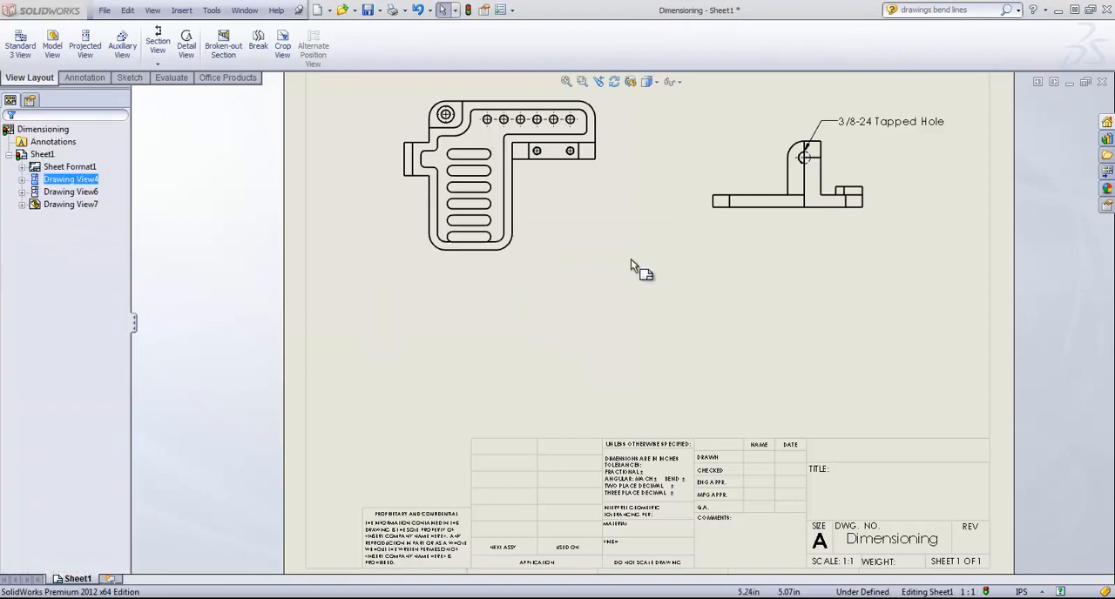
# Step: Project a new front view without dimensions from the top view and position it below that view
pyautogui.click(52, 46)
pyautogui.click(25, 135)
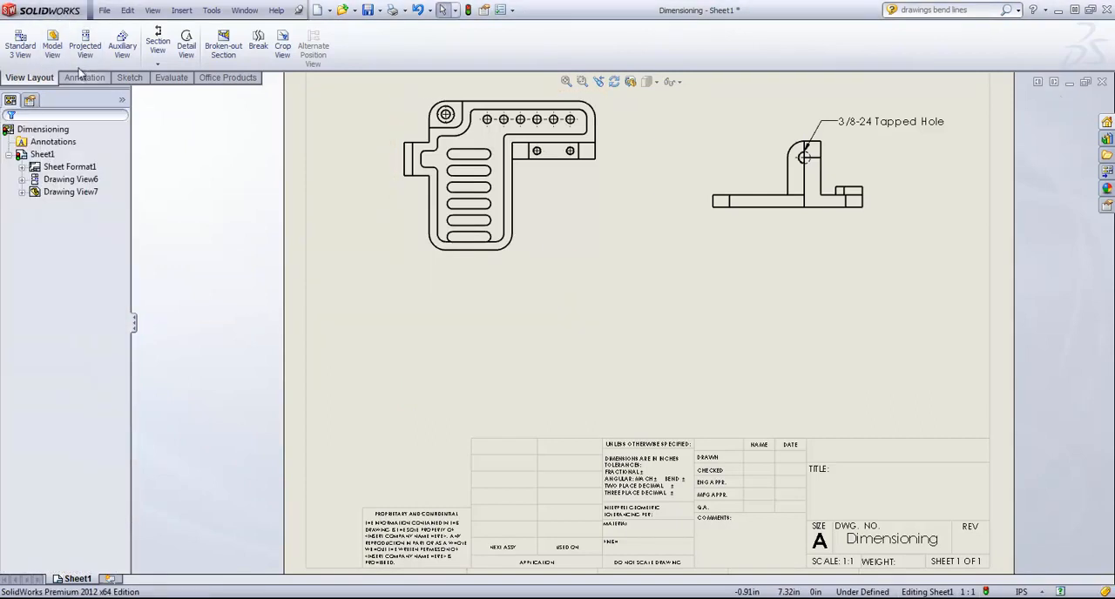
pyautogui.click(85, 45)
pyautogui.click(597, 229)
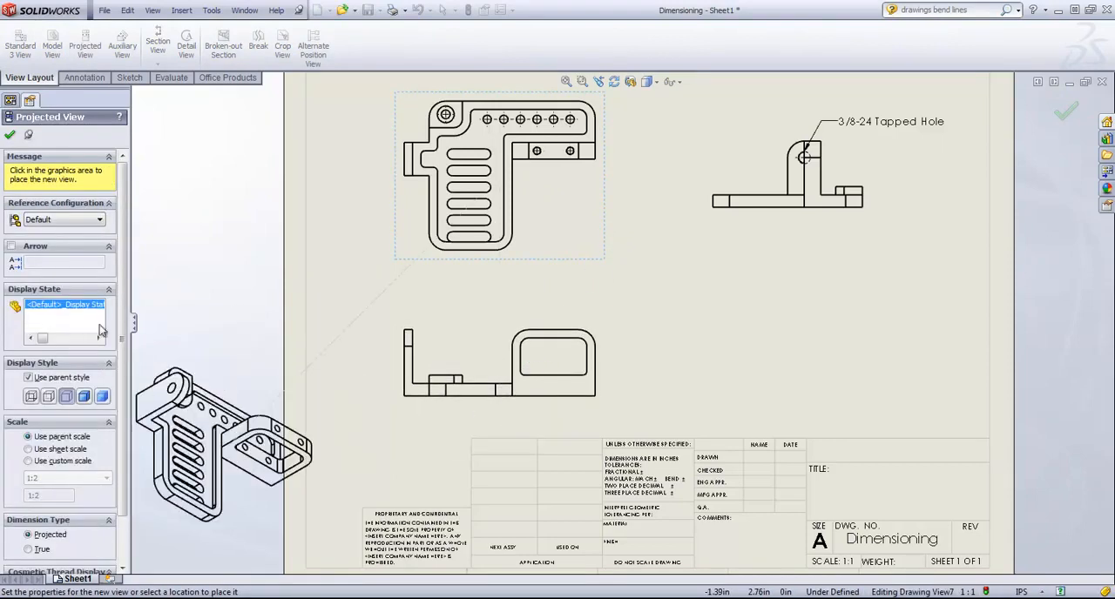
pyautogui.click(10, 140)
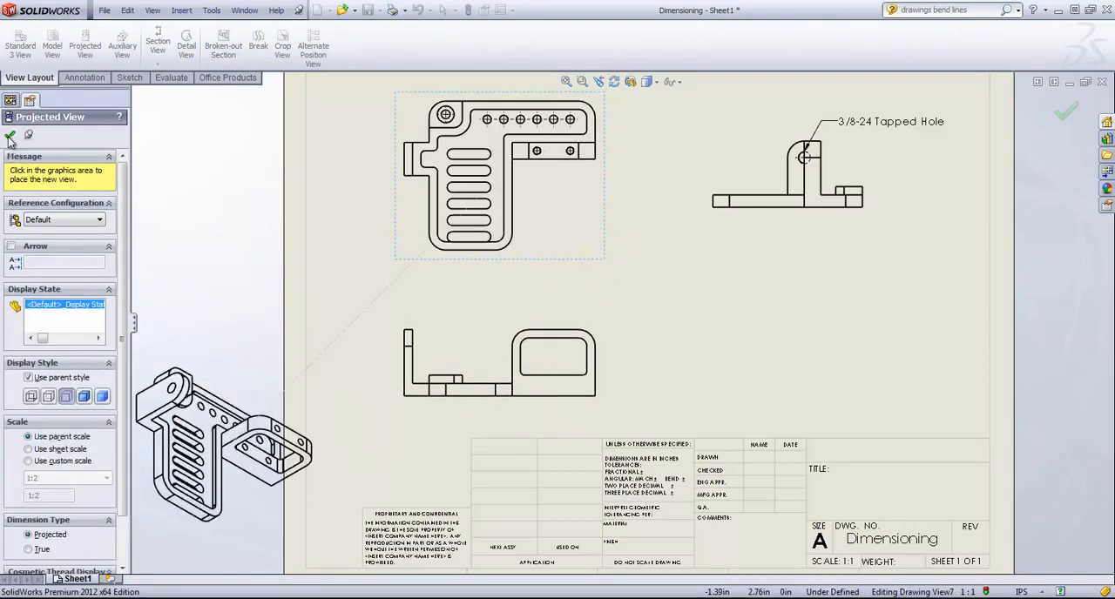
pyautogui.moveTo(593, 314); pyautogui.dragTo(592, 302)
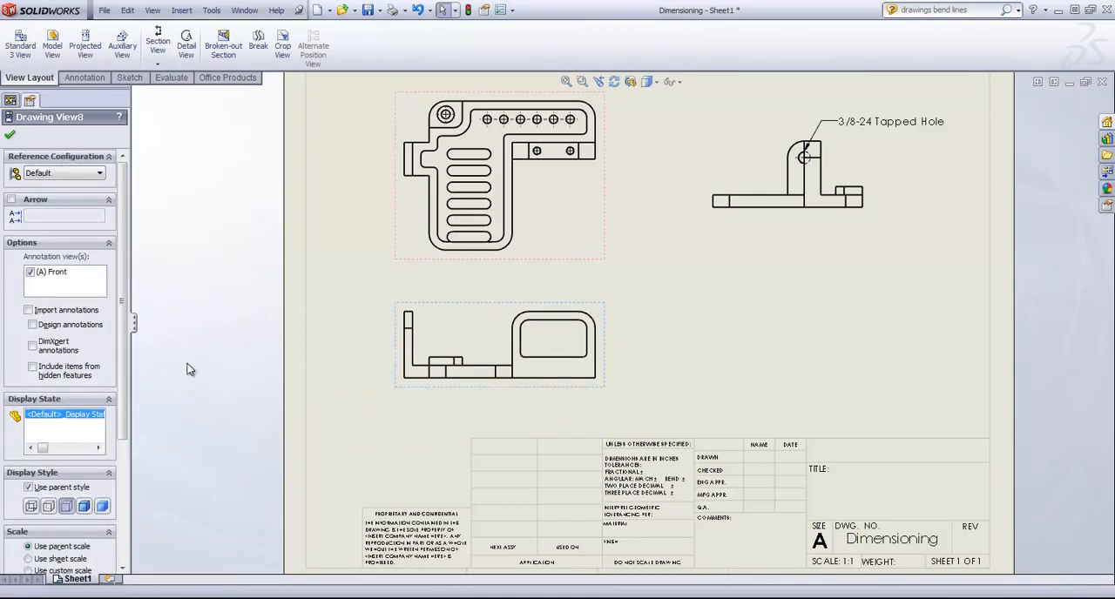
pyautogui.click(198, 251)
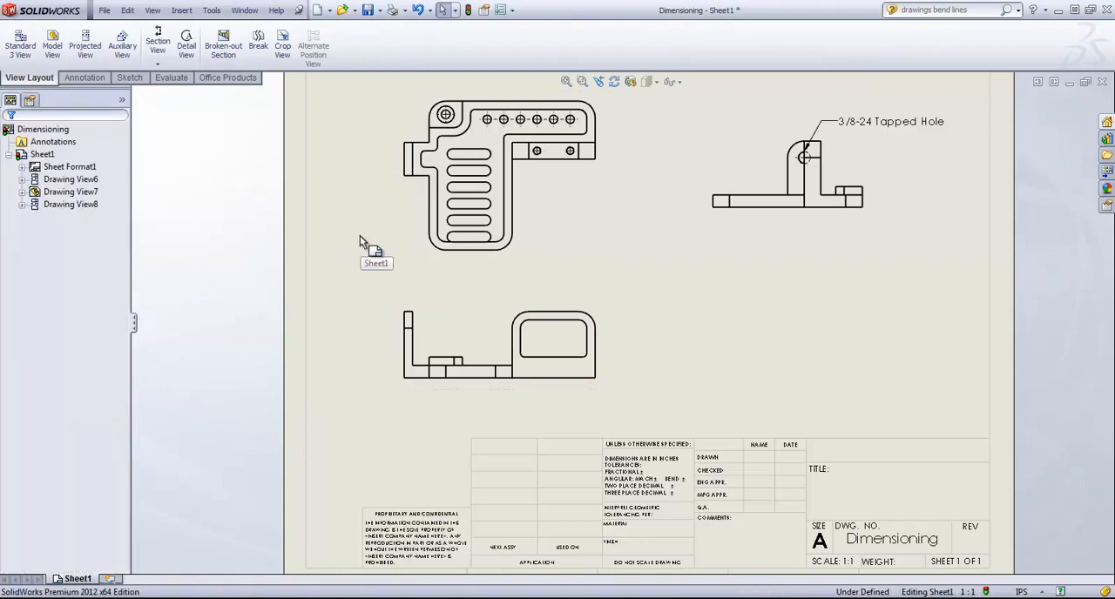
# Step: Insert model items from the entire model, importing the dimensions into all views with duplicates eliminated
pyautogui.click(88, 79)
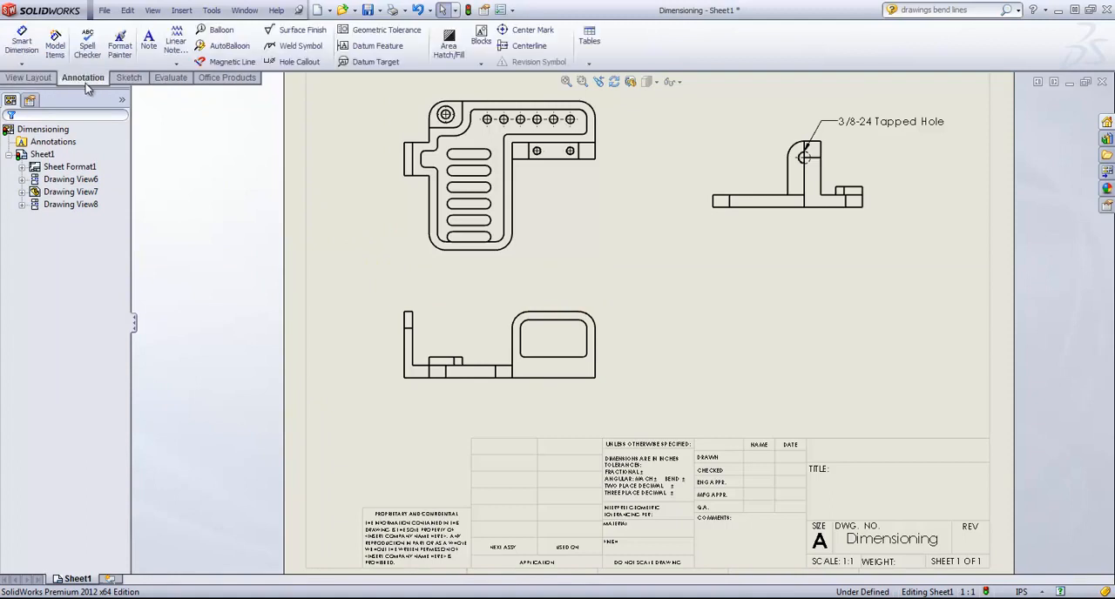
pyautogui.click(55, 48)
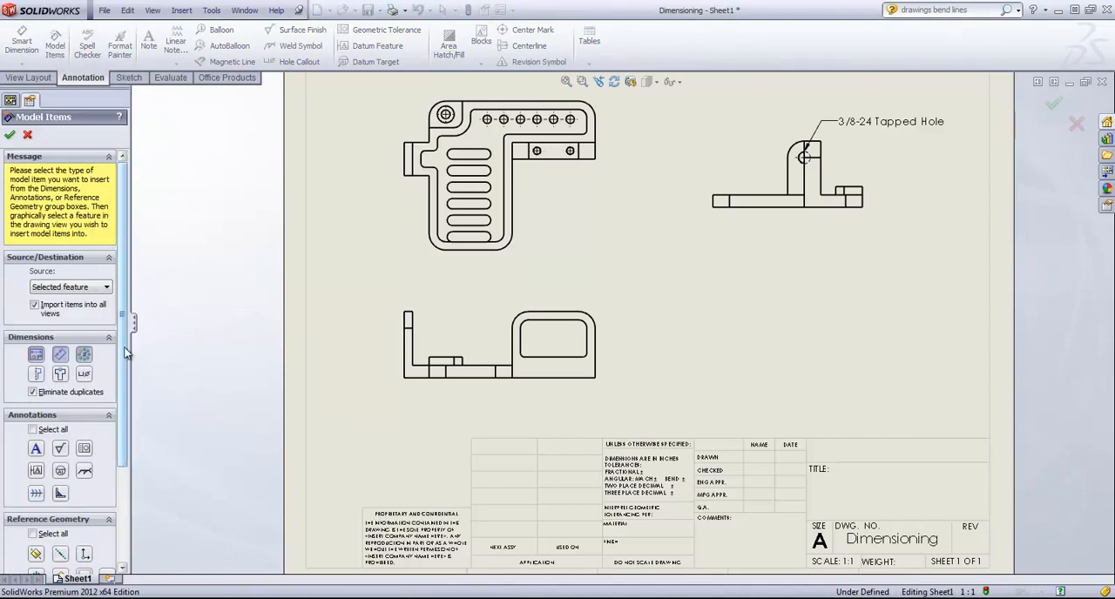
pyautogui.moveTo(124, 359)
pyautogui.mouseDown()
pyautogui.moveTo(129, 450)
pyautogui.moveTo(123, 340)
pyautogui.mouseUp()
pyautogui.click(56, 287)
pyautogui.click(61, 307)
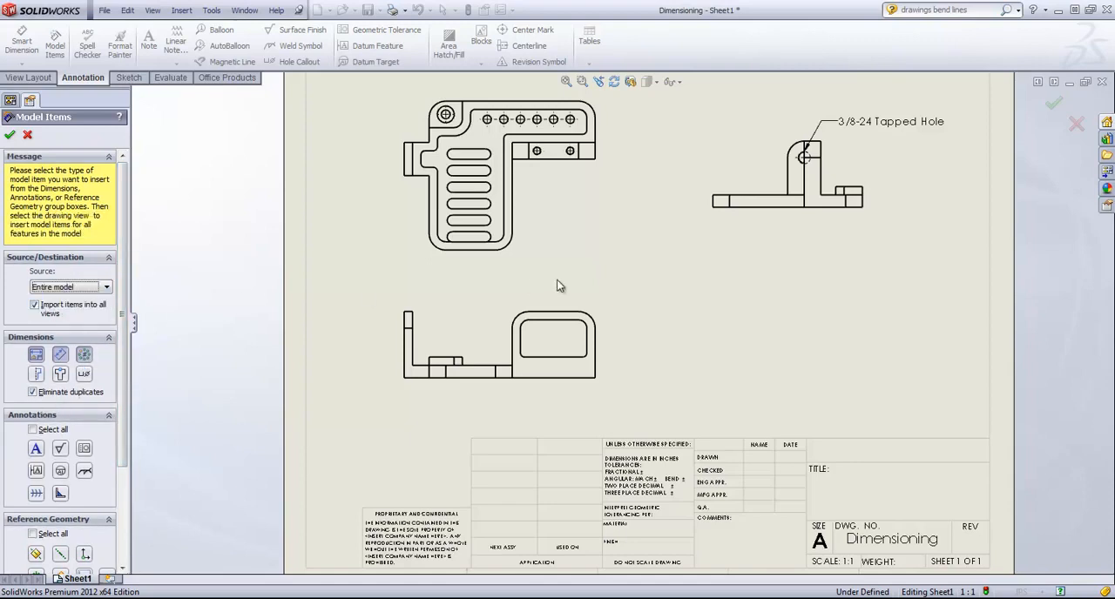
pyautogui.click(602, 177)
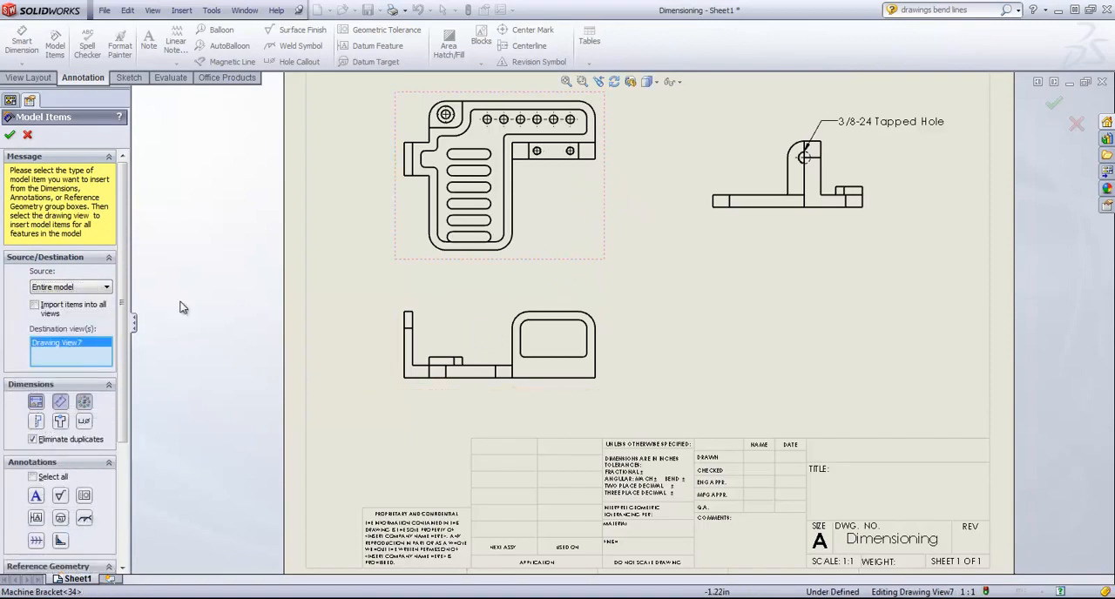
pyautogui.click(35, 305)
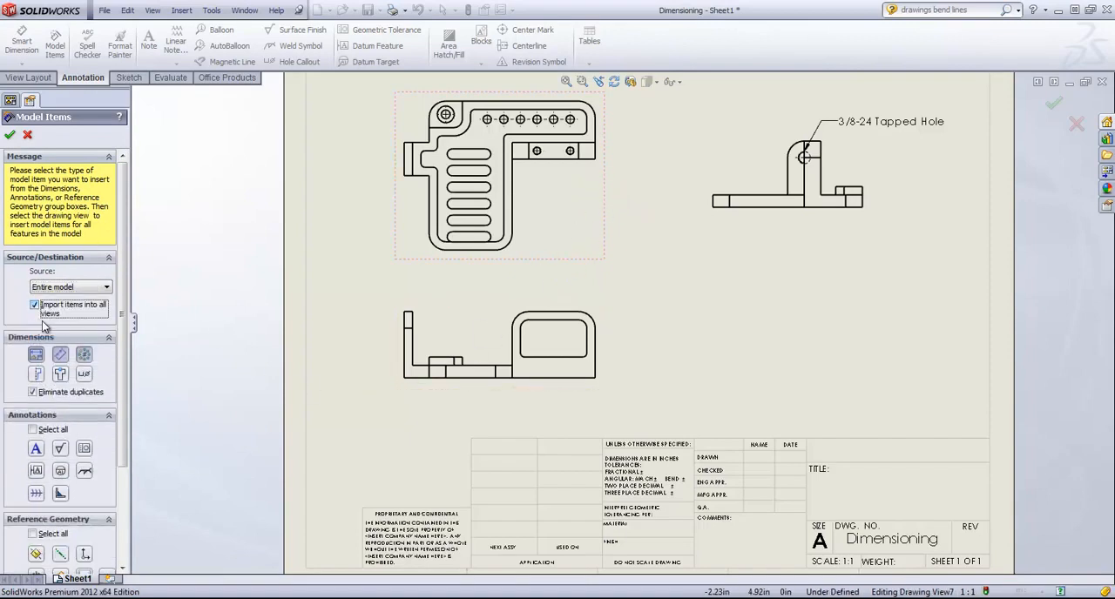
pyautogui.click(10, 135)
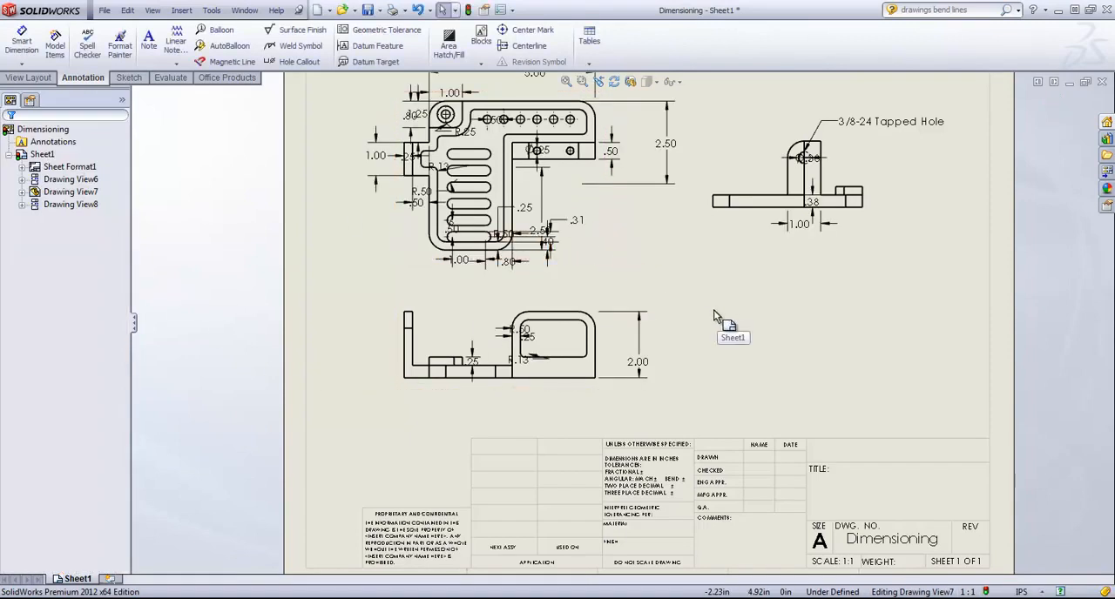
# Step: Undo the model items import
pyautogui.scroll(1, 713, 309)
pyautogui.click(127, 11)
pyautogui.click(158, 78)
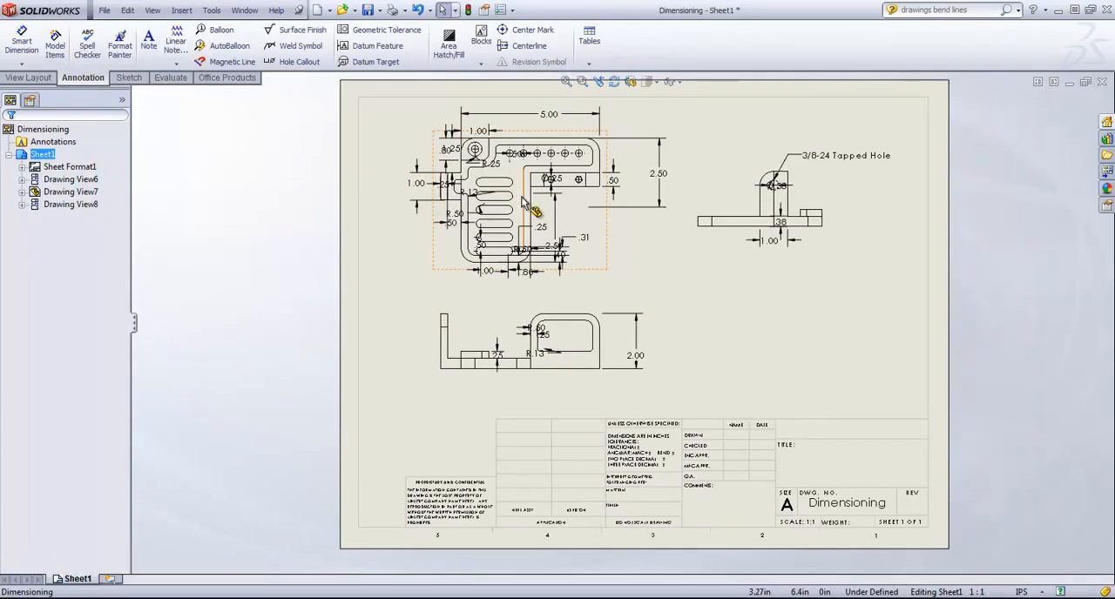
pyautogui.click(130, 10)
pyautogui.click(166, 23)
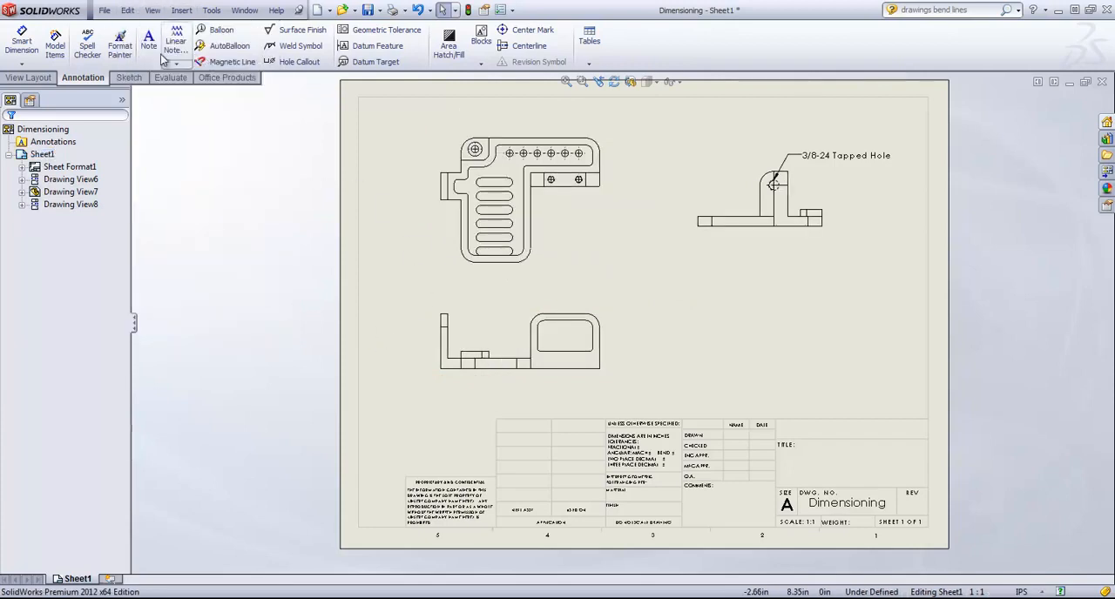
# Step: Start Model Items with Selected feature as the source, and import the slot pattern's dimensions in the top view
pyautogui.click(54, 44)
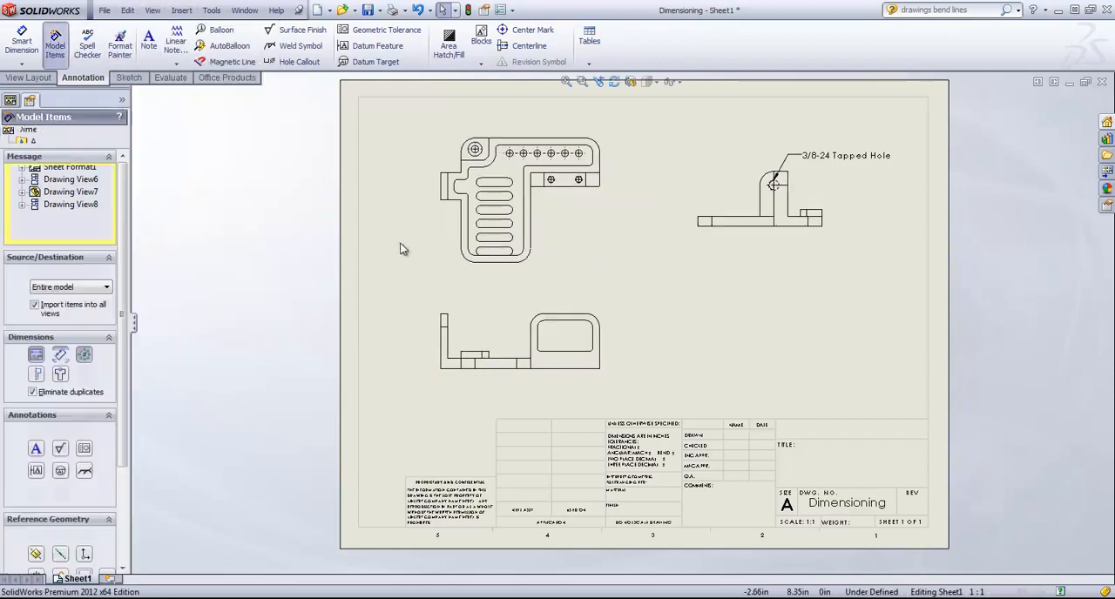
pyautogui.click(52, 283)
pyautogui.click(61, 311)
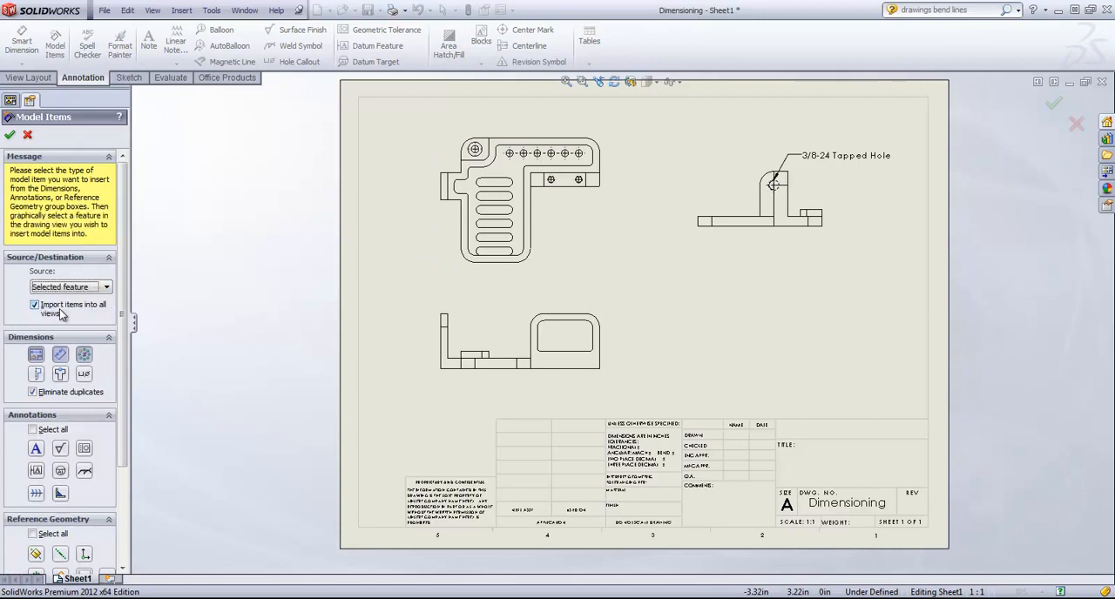
pyautogui.scroll(-3, 489, 199)
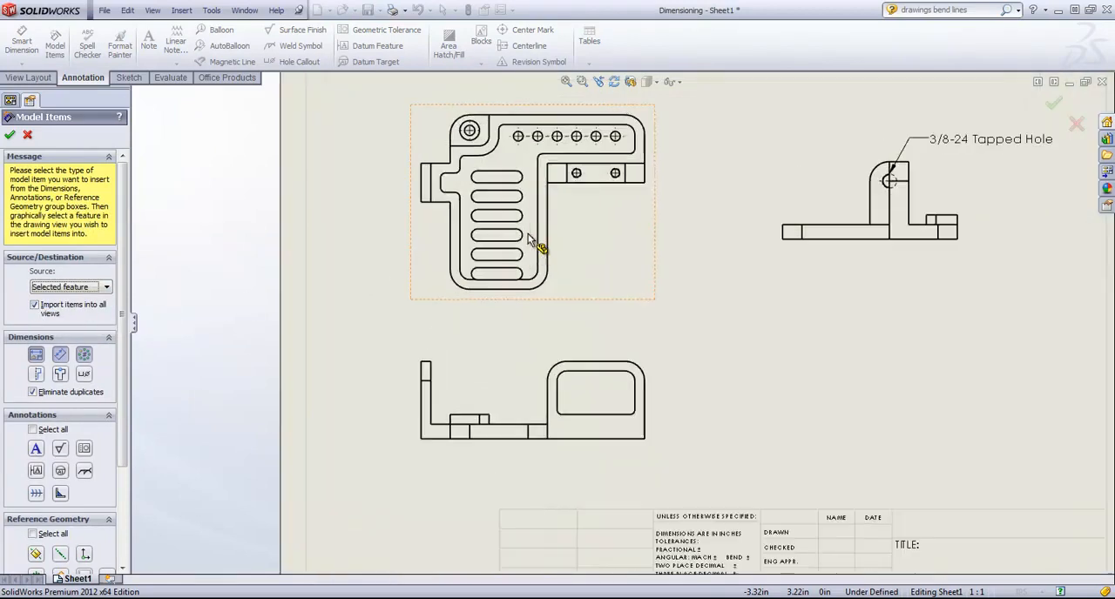
pyautogui.click(498, 253)
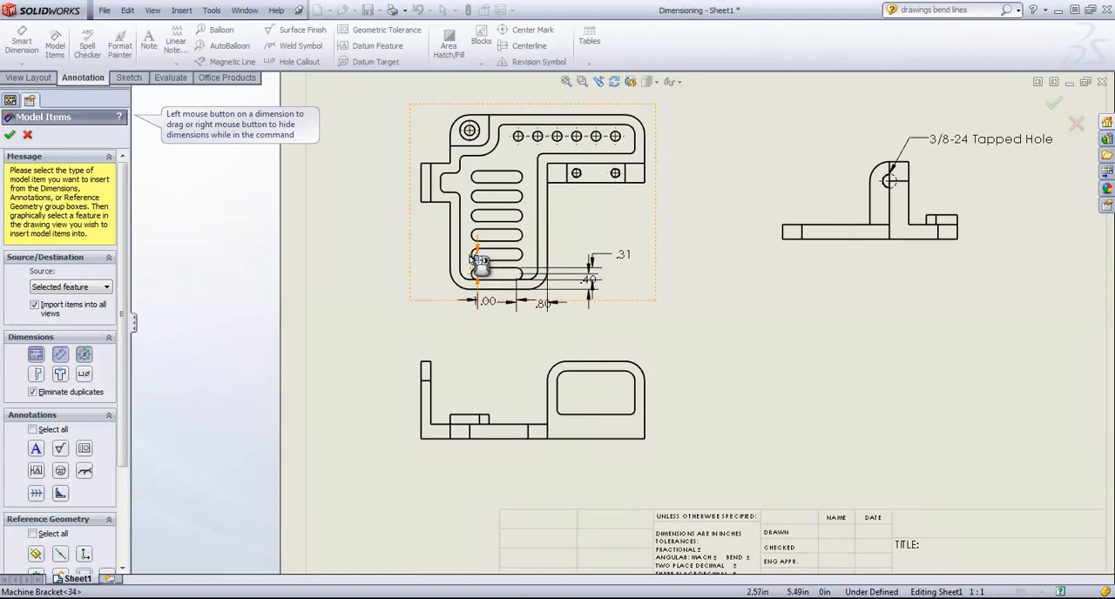
# Step: Import the model dimensions of the hole row and of the pocket surrounding the slots in the top view
pyautogui.click(518, 138)
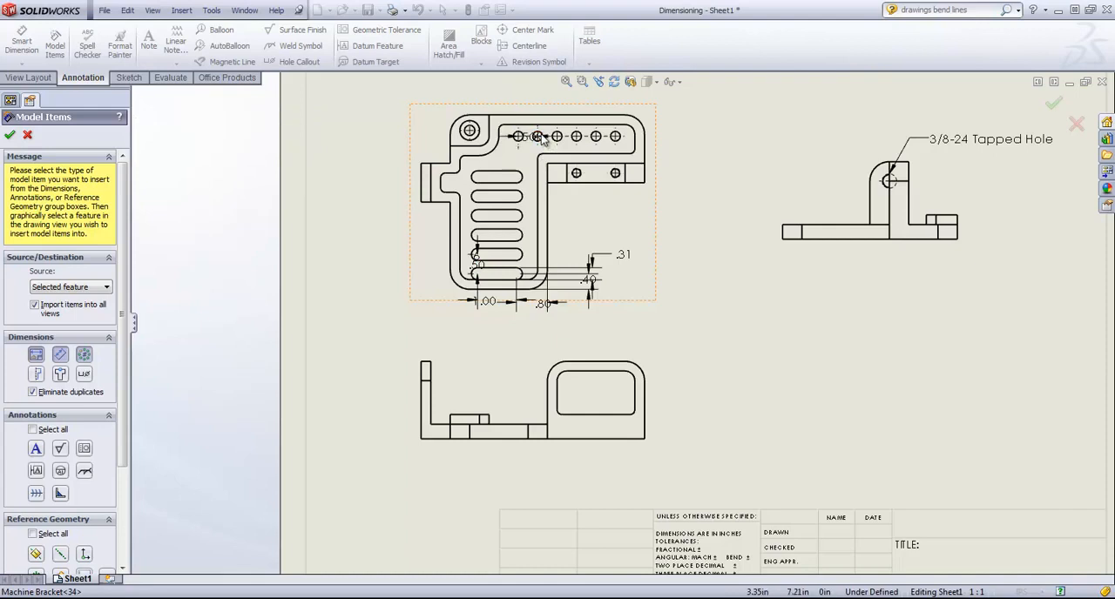
pyautogui.click(539, 136)
pyautogui.click(538, 157)
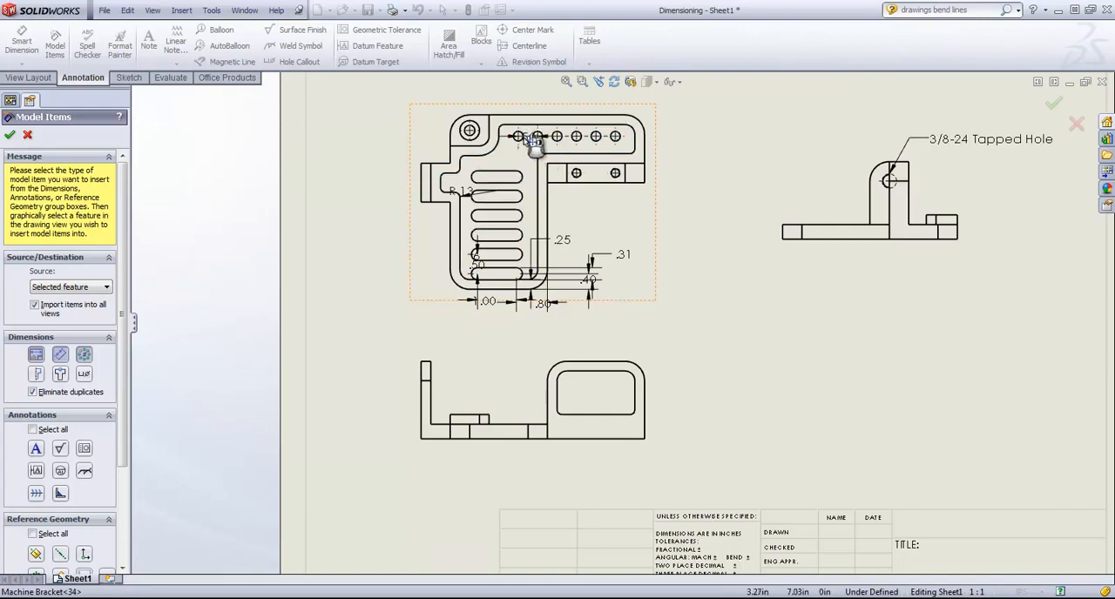
pyautogui.click(538, 136)
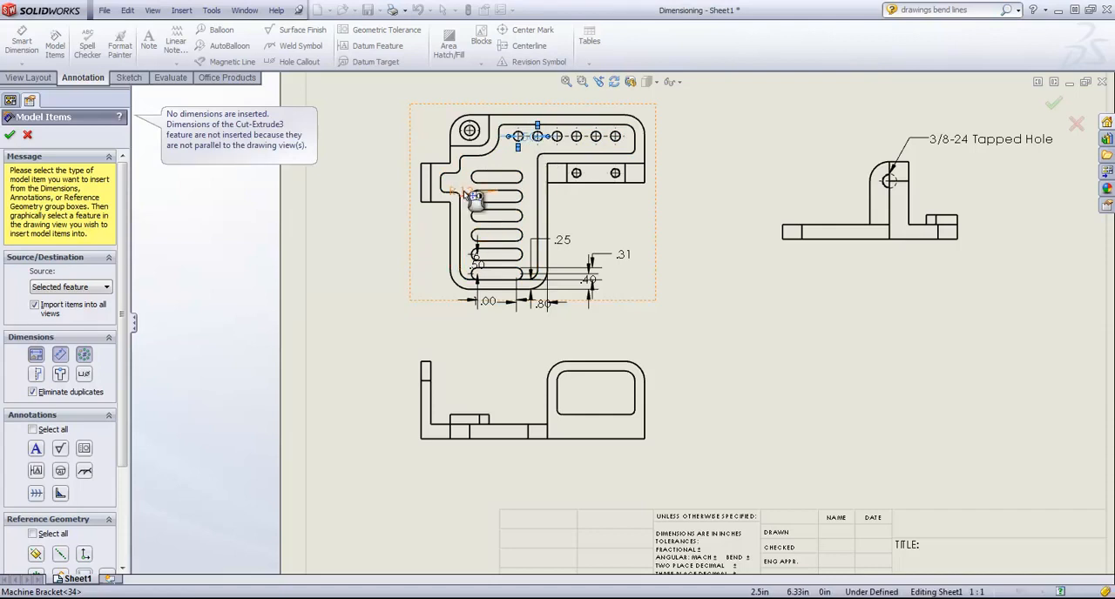
# Step: Move the R.13 radius, the .50 slot spacing and the slot instance count out to the left of the slots
pyautogui.moveTo(464, 191); pyautogui.dragTo(373, 196)
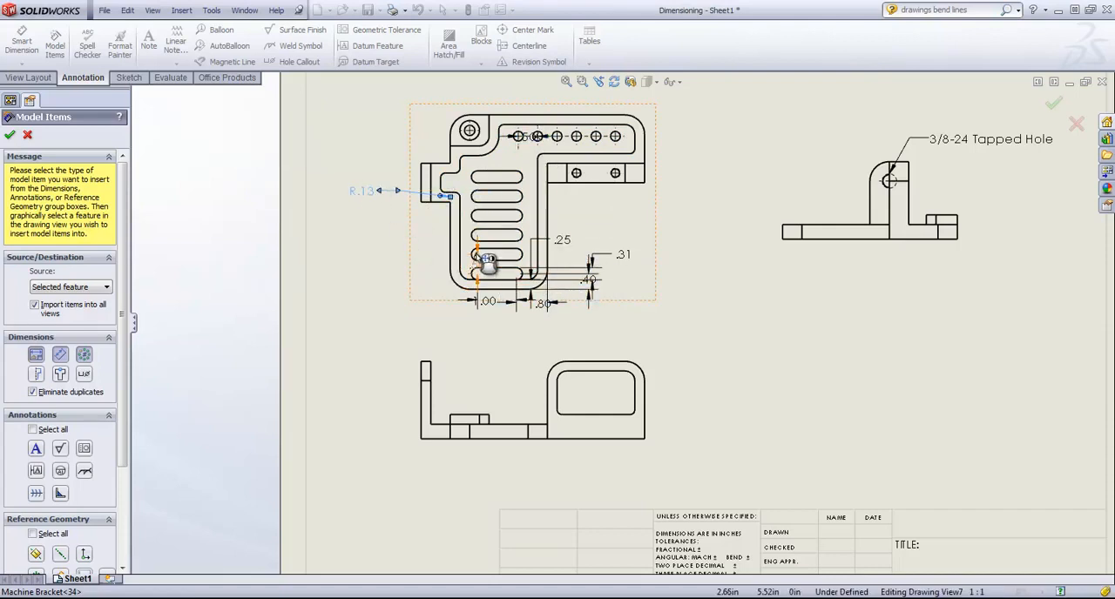
pyautogui.moveTo(478, 263); pyautogui.dragTo(388, 268)
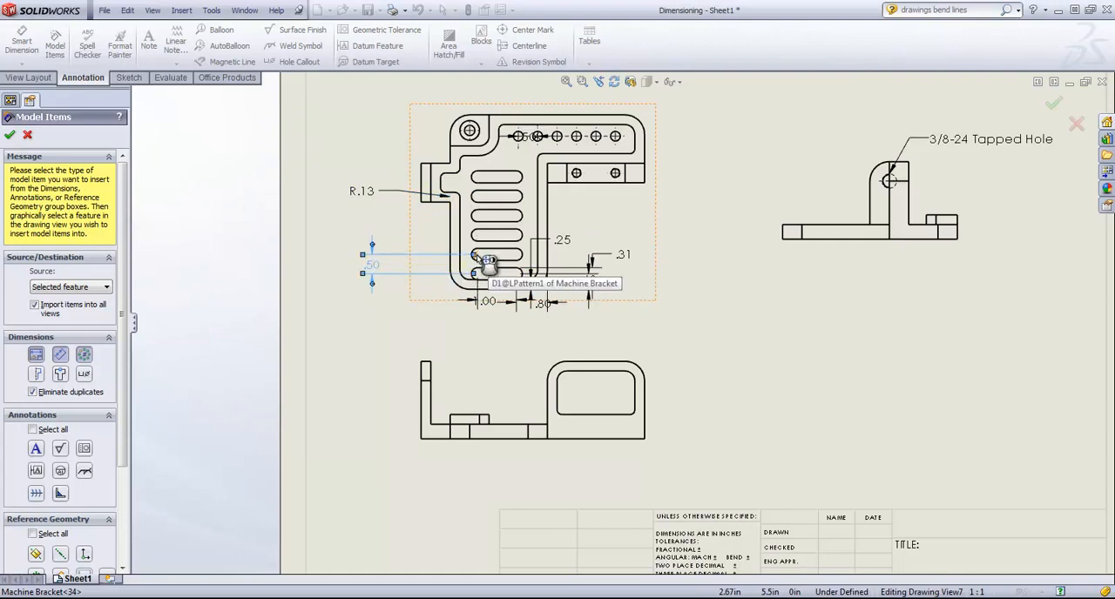
pyautogui.moveTo(476, 255); pyautogui.dragTo(436, 243)
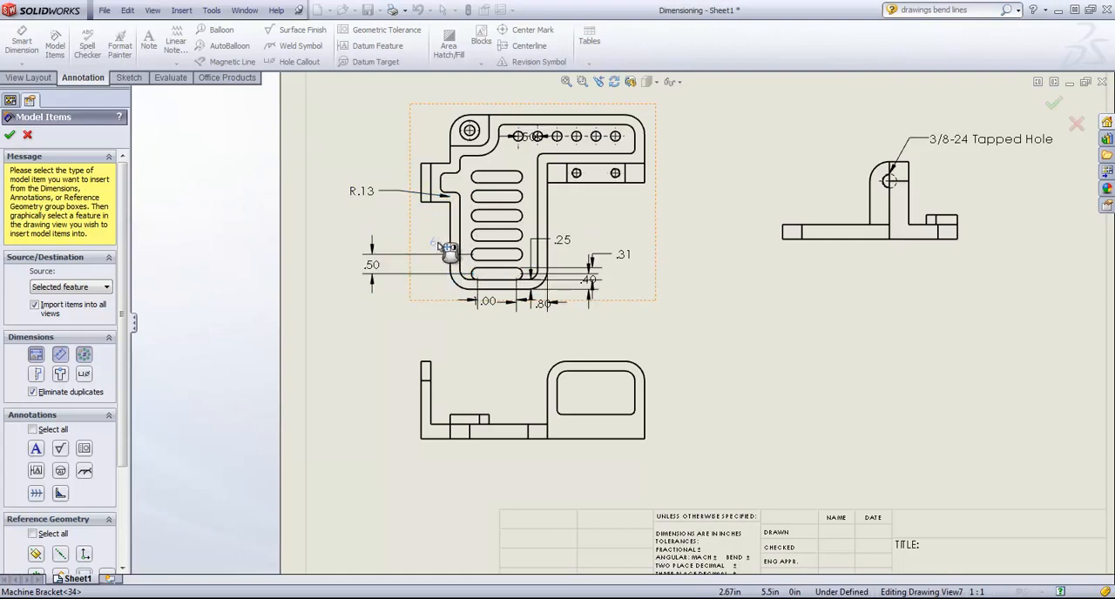
pyautogui.click(84, 354)
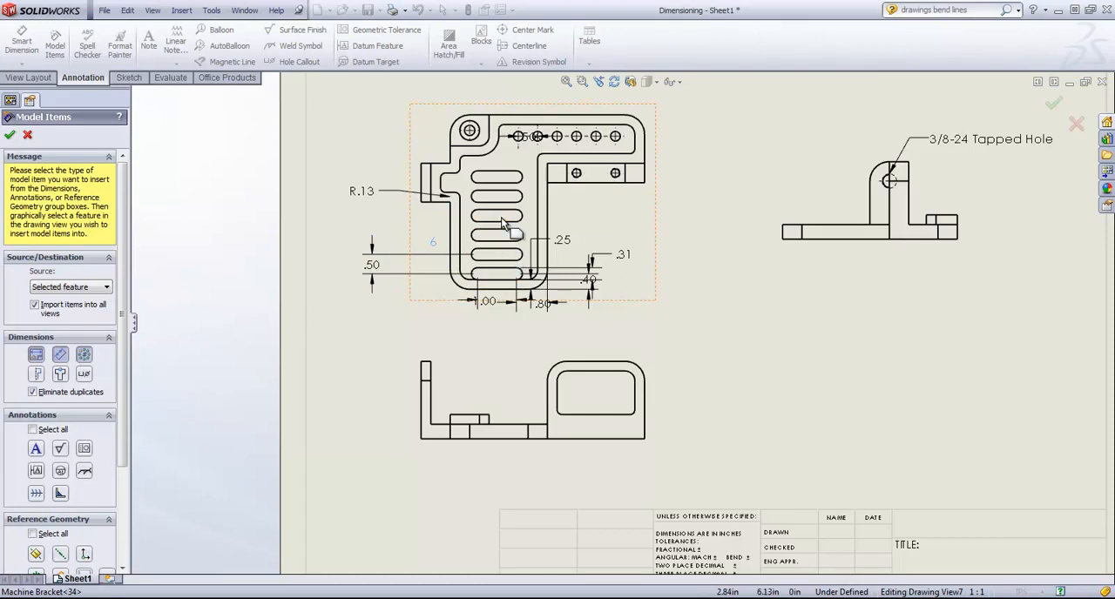
pyautogui.click(497, 317)
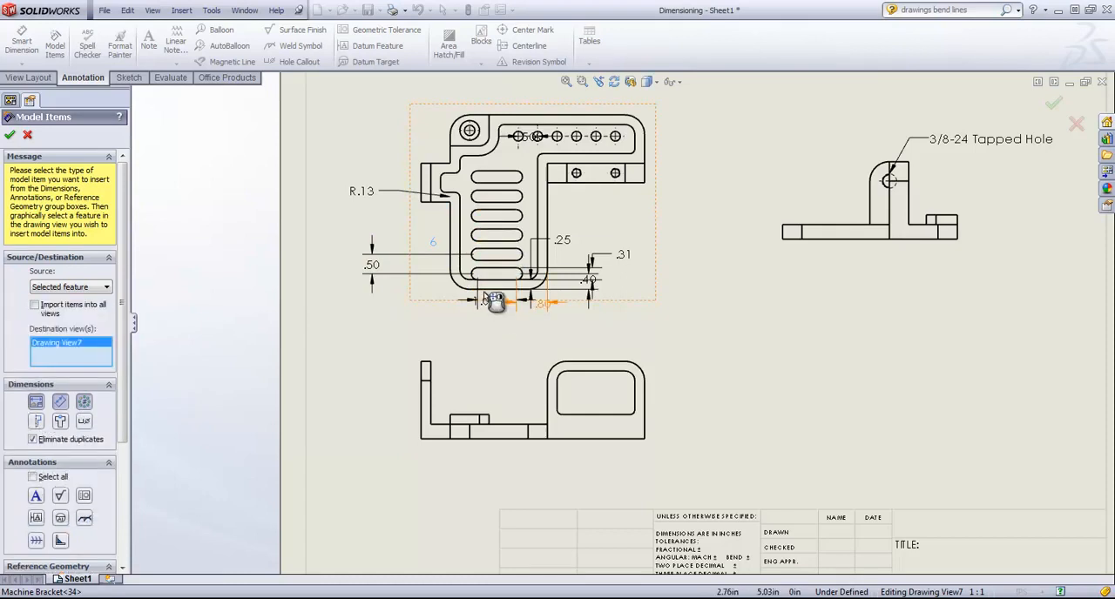
# Step: Move the 1.00, .80 and .40 dimensions below the slots, the .31 dimension right of them, and the .50 hole spacing above the top view
pyautogui.moveTo(498, 317); pyautogui.dragTo(552, 328)
pyautogui.moveTo(588, 280); pyautogui.dragTo(593, 319)
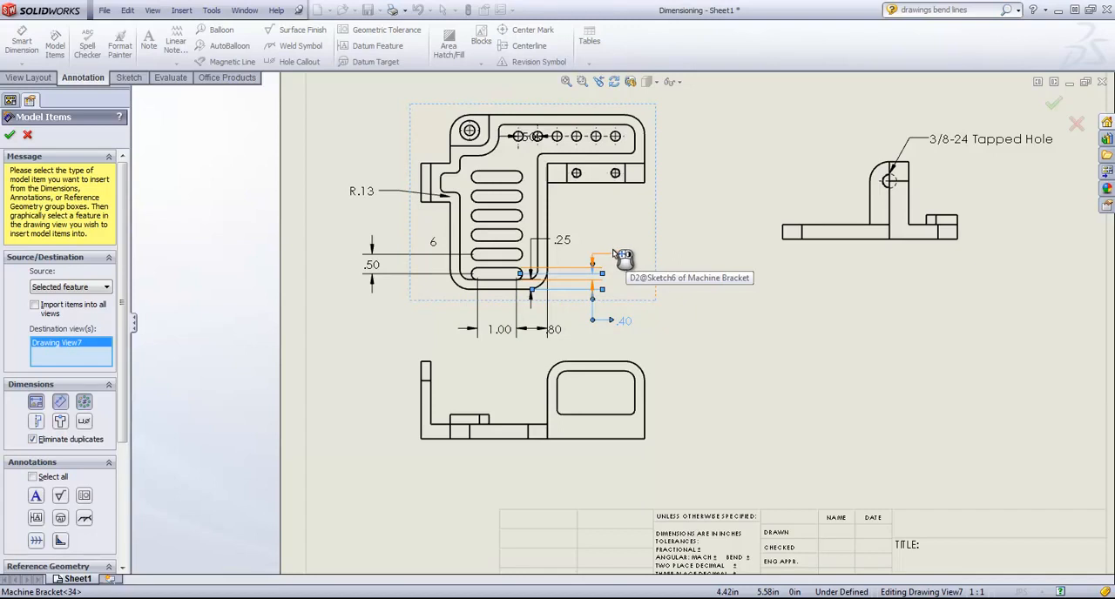
pyautogui.moveTo(613, 251)
pyautogui.mouseDown()
pyautogui.moveTo(615, 233)
pyautogui.moveTo(631, 240)
pyautogui.mouseUp()
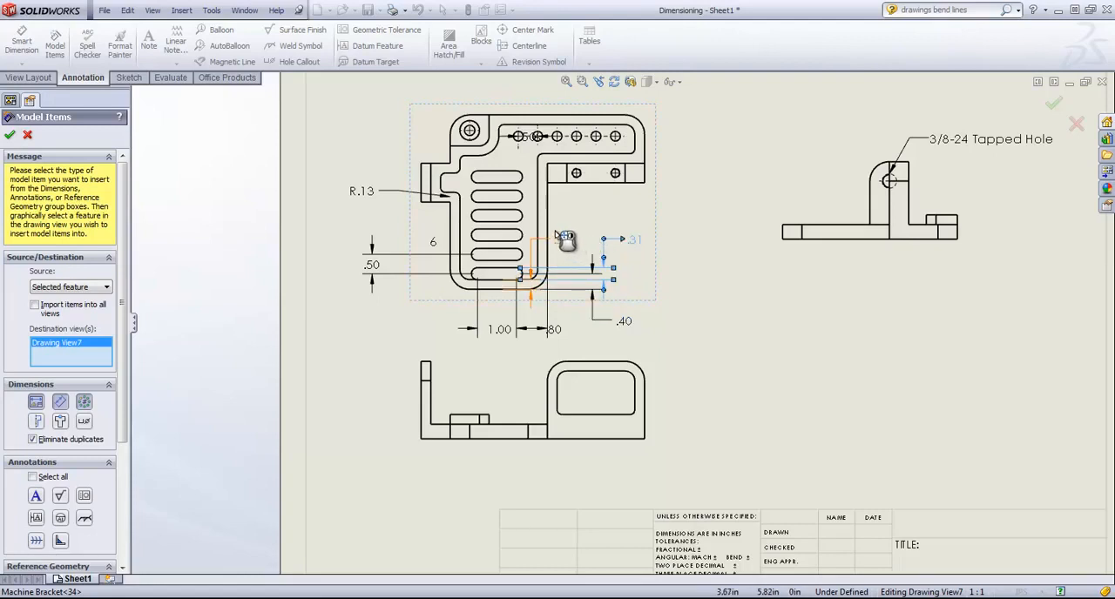
pyautogui.click(523, 130)
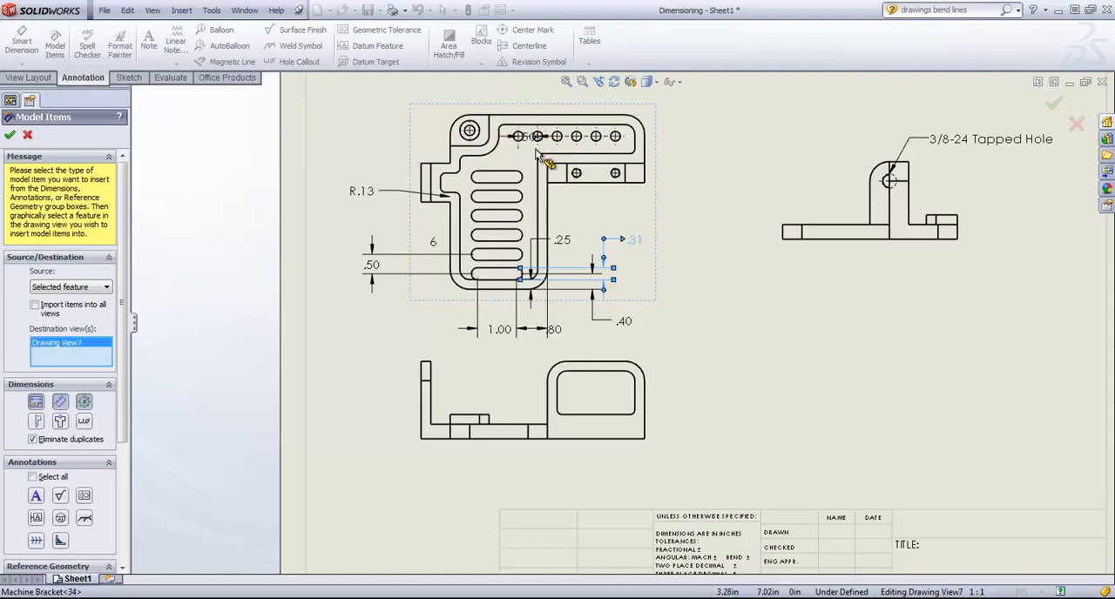
pyautogui.moveTo(529, 138); pyautogui.dragTo(528, 94)
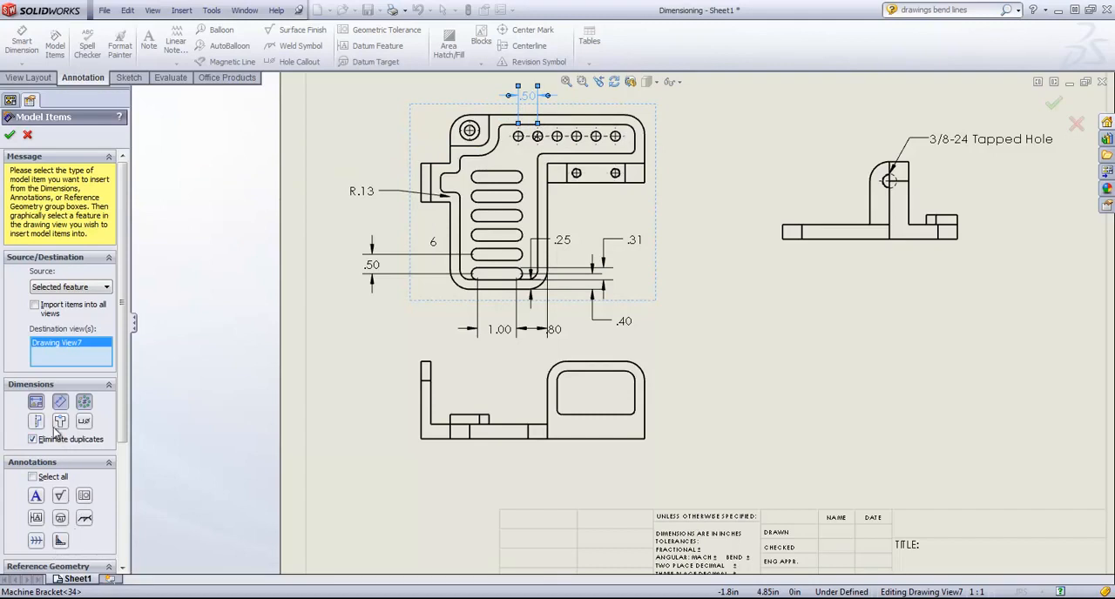
# Step: Import hole callouts for the countersunk corner hole and the six-hole row, placing them at the view's upper left and right of the slots
pyautogui.click(89, 424)
pyautogui.click(469, 146)
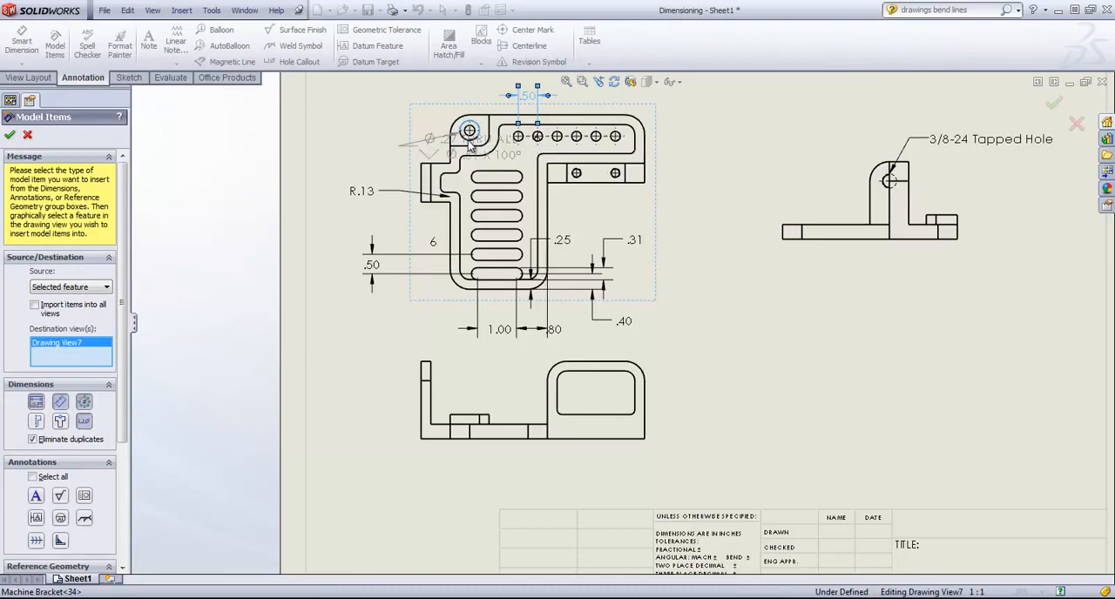
pyautogui.moveTo(493, 155); pyautogui.dragTo(399, 112)
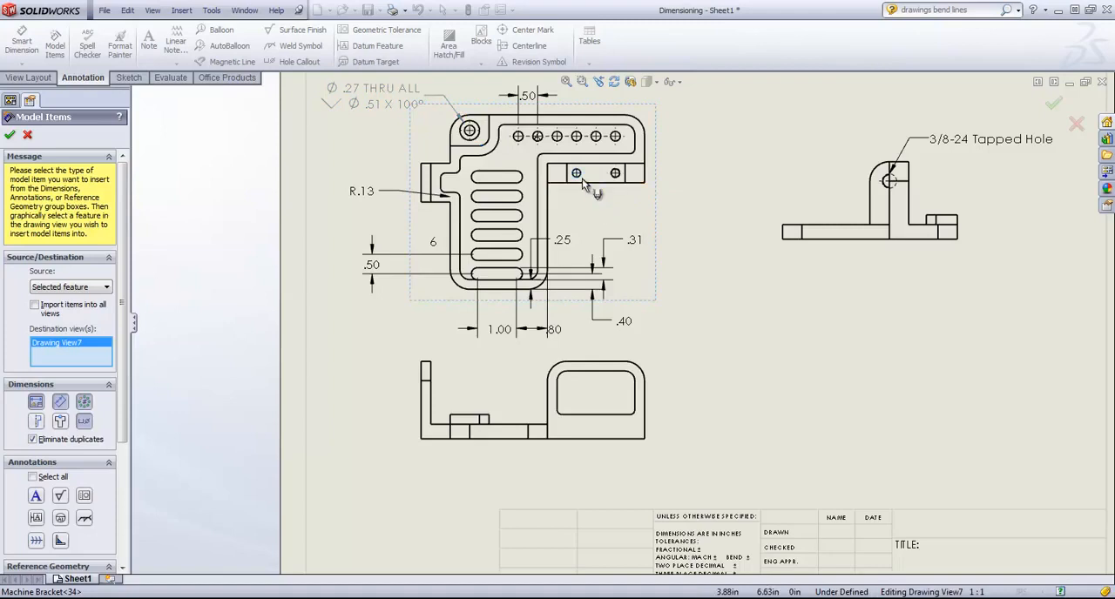
pyautogui.click(521, 144)
pyautogui.moveTo(519, 160); pyautogui.dragTo(653, 218)
pyautogui.click(652, 214)
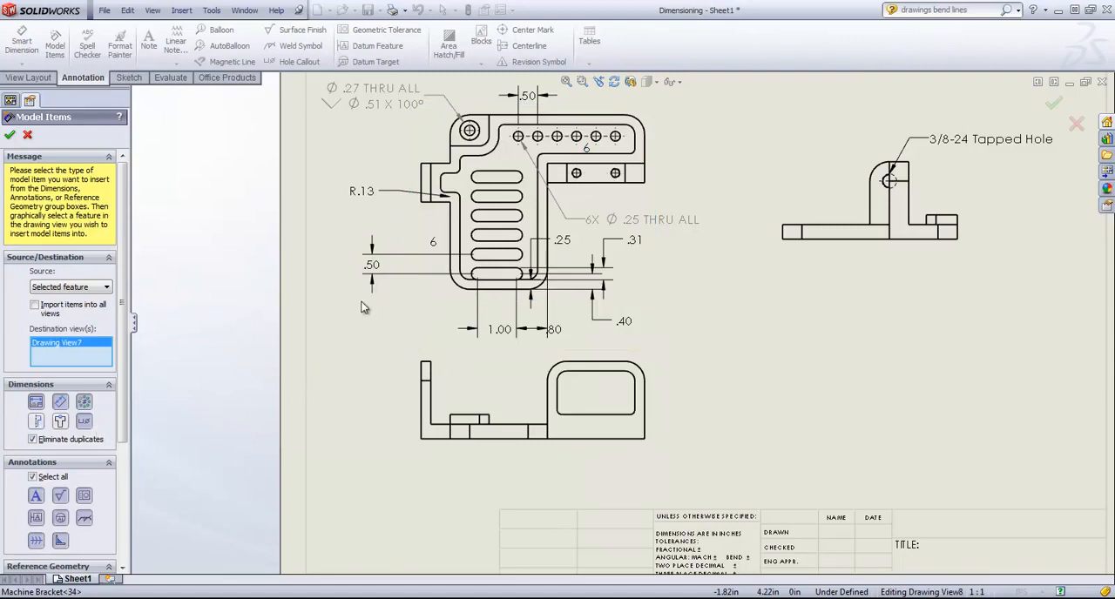
# Step: Change the model items source to Entire model and finish the Model Items command
pyautogui.scroll(2, 370, 308)
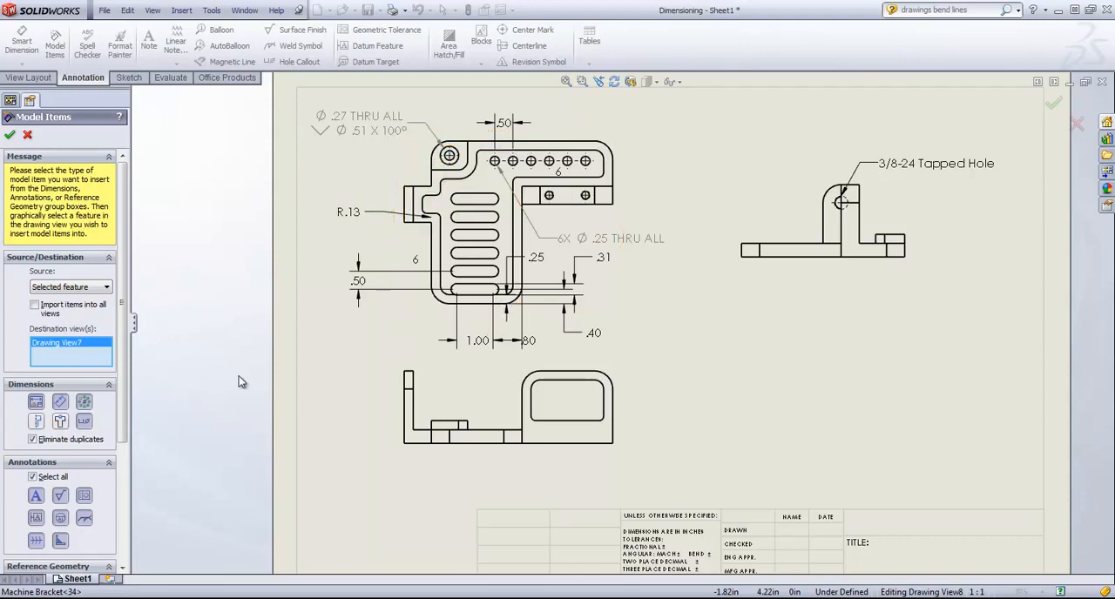
pyautogui.click(74, 291)
pyautogui.click(62, 301)
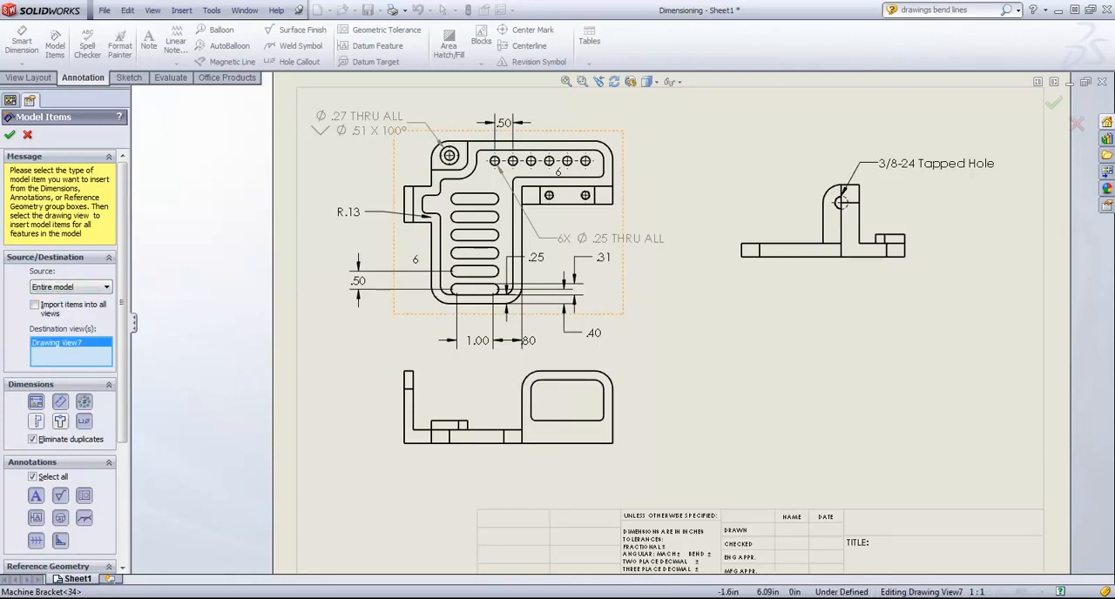
pyautogui.click(11, 136)
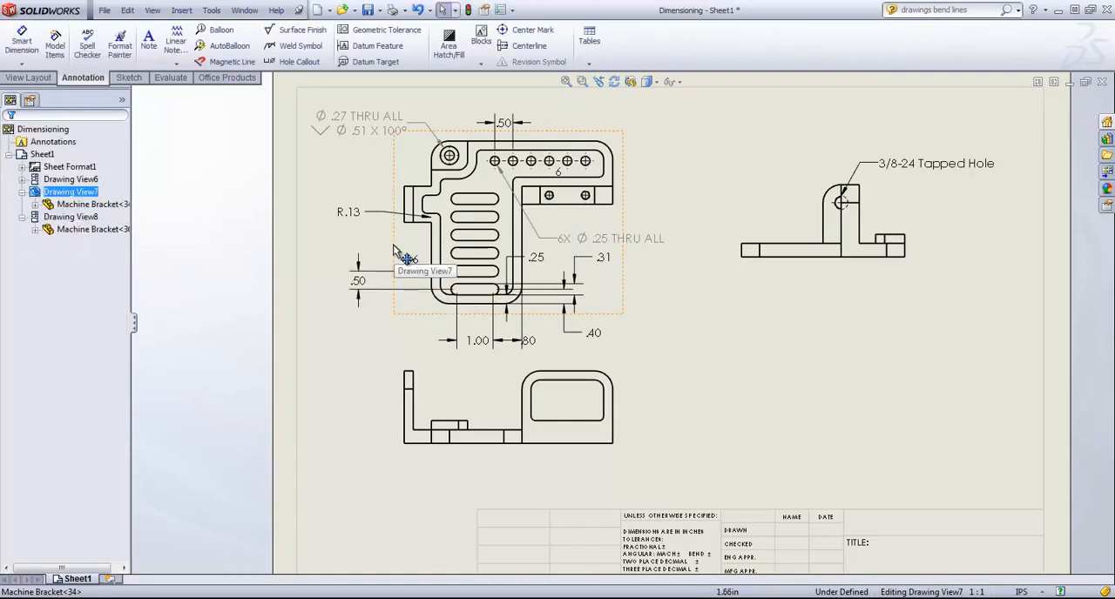
# Step: Set the hole row's spacing dimension above the top view to .3 in and rebuild the drawing
pyautogui.doubleClick(507, 124)
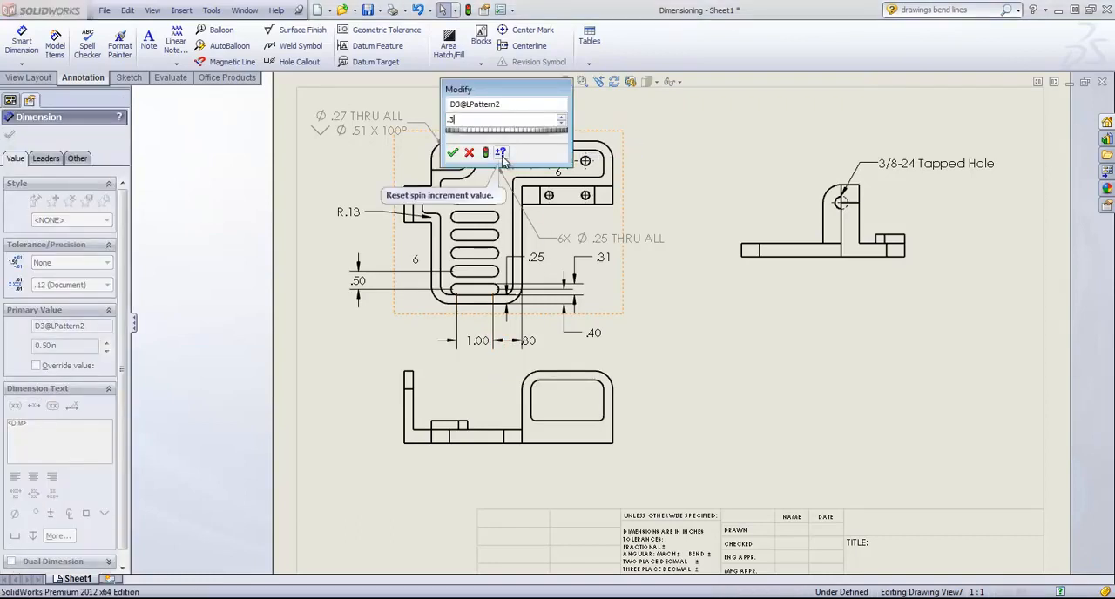
pyautogui.write('.3')
pyautogui.press('Return')
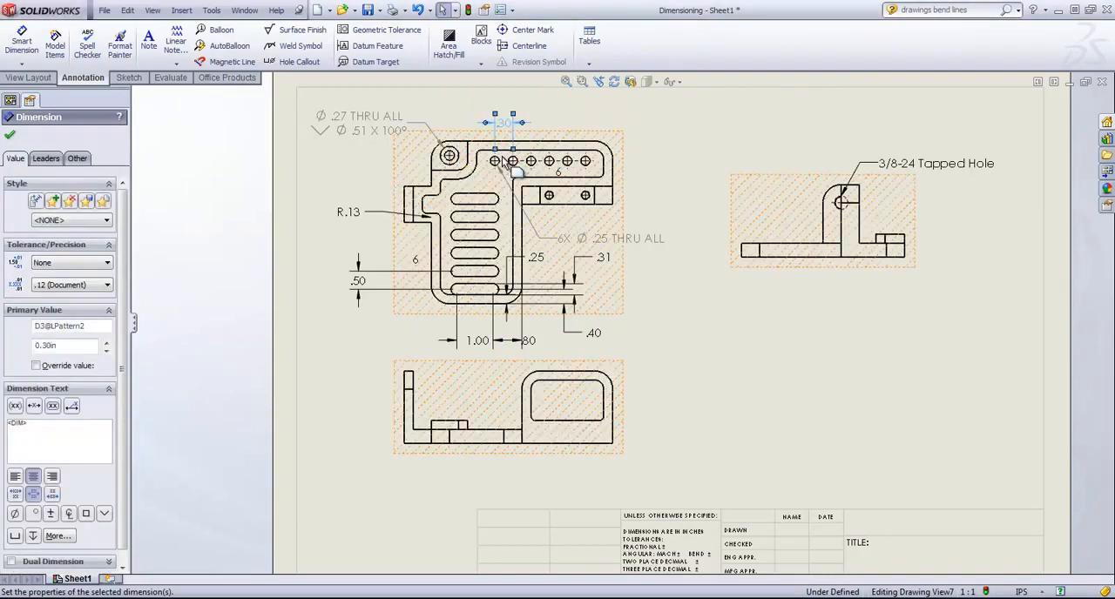
pyautogui.click(468, 10)
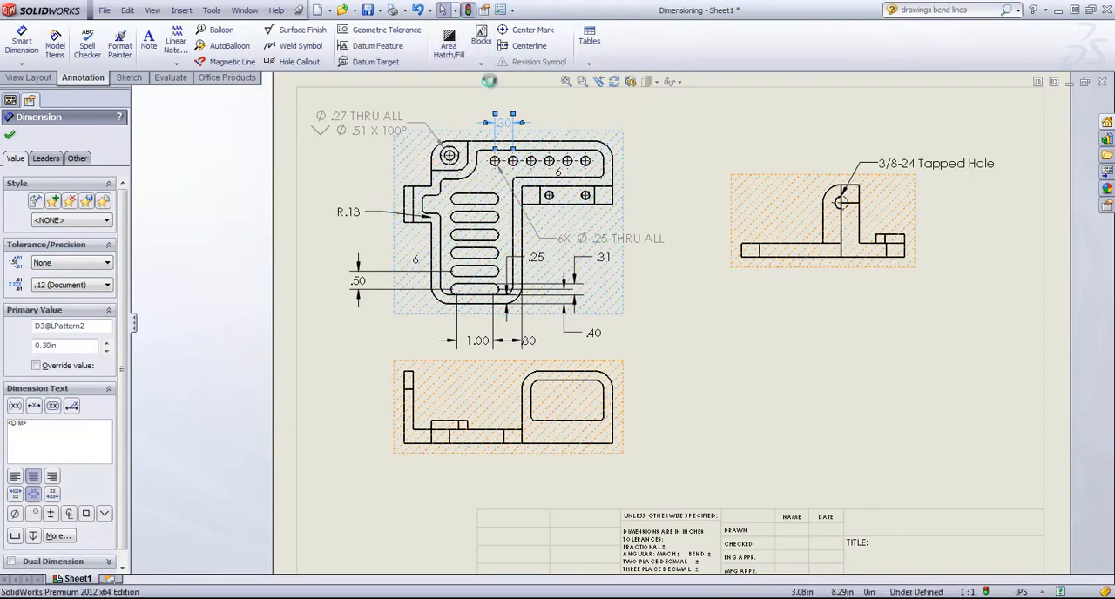
# Step: Change the hole row's spacing to .6 in and rebuild the drawing
pyautogui.doubleClick(503, 127)
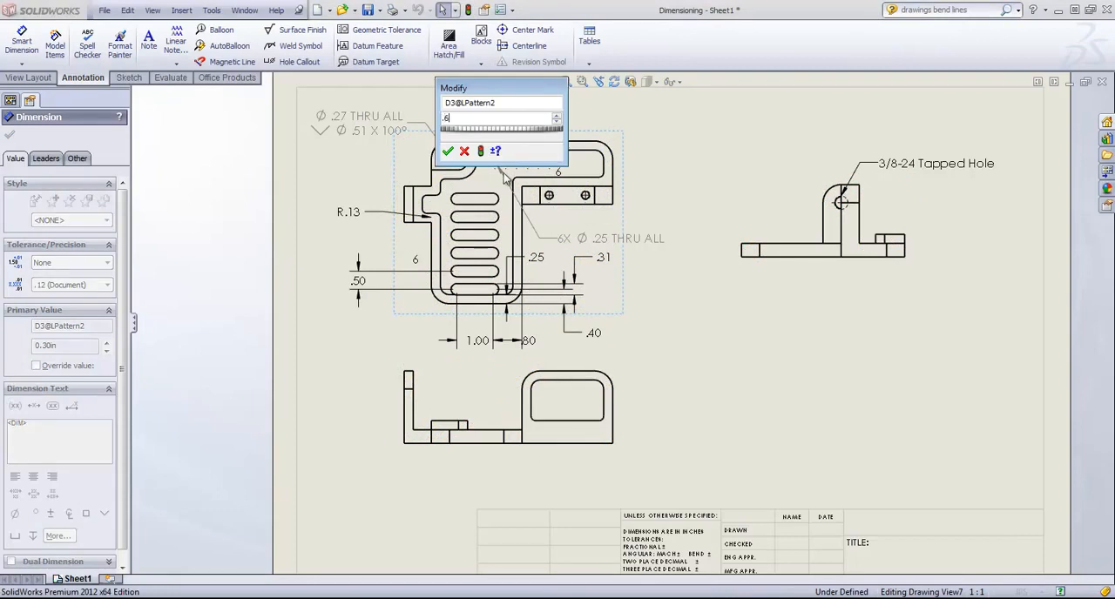
pyautogui.press('Return')
pyautogui.click(469, 10)
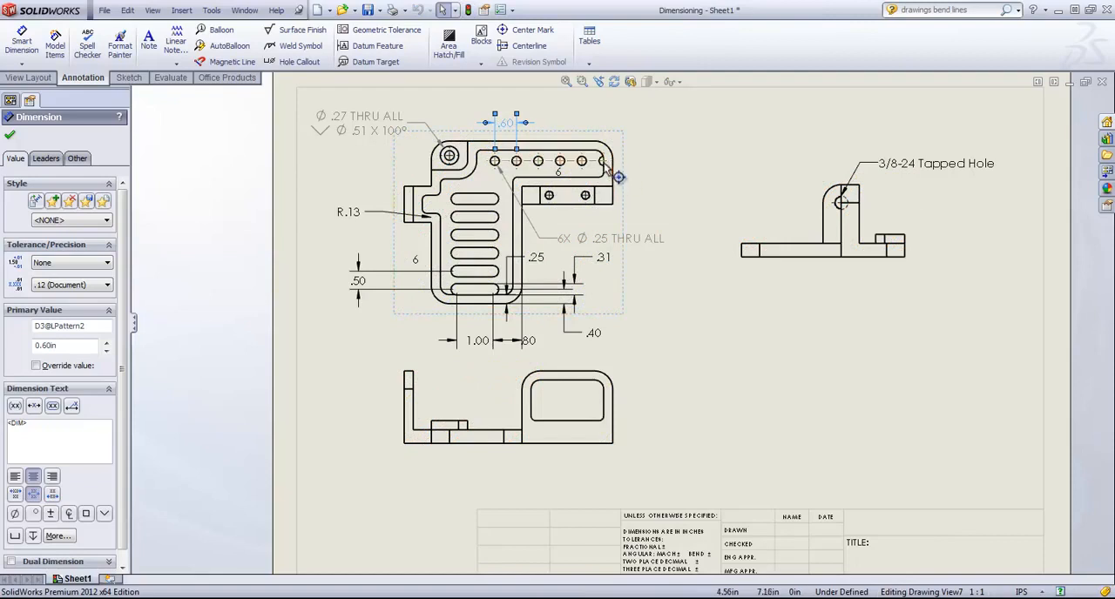
# Step: Set the hole row's spacing to .5 in, rebuild the model and accept the value
pyautogui.doubleClick(508, 123)
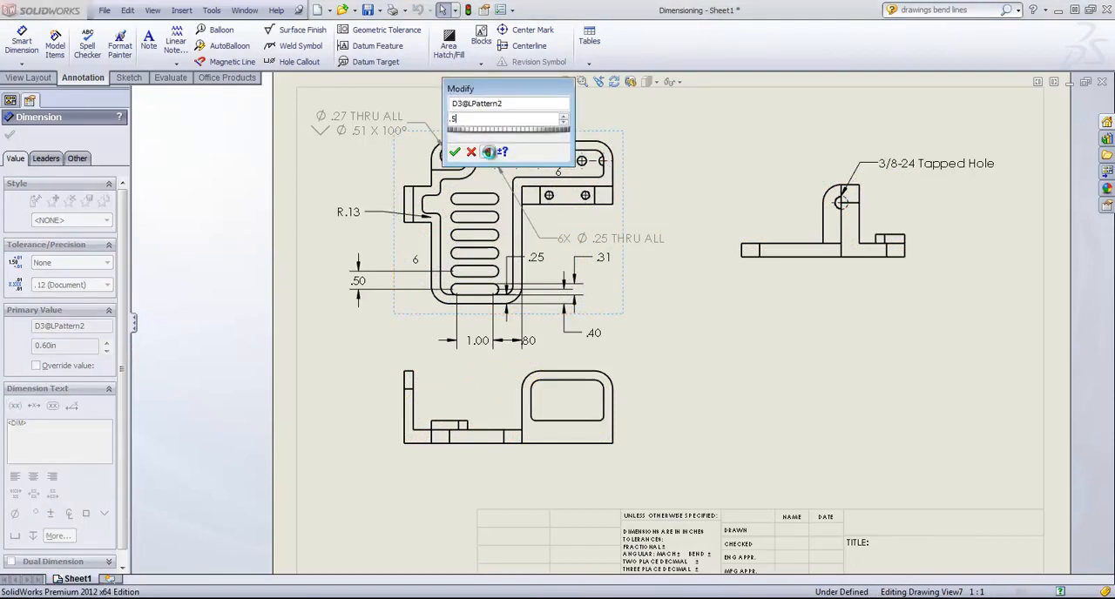
pyautogui.click(489, 152)
pyautogui.click(456, 152)
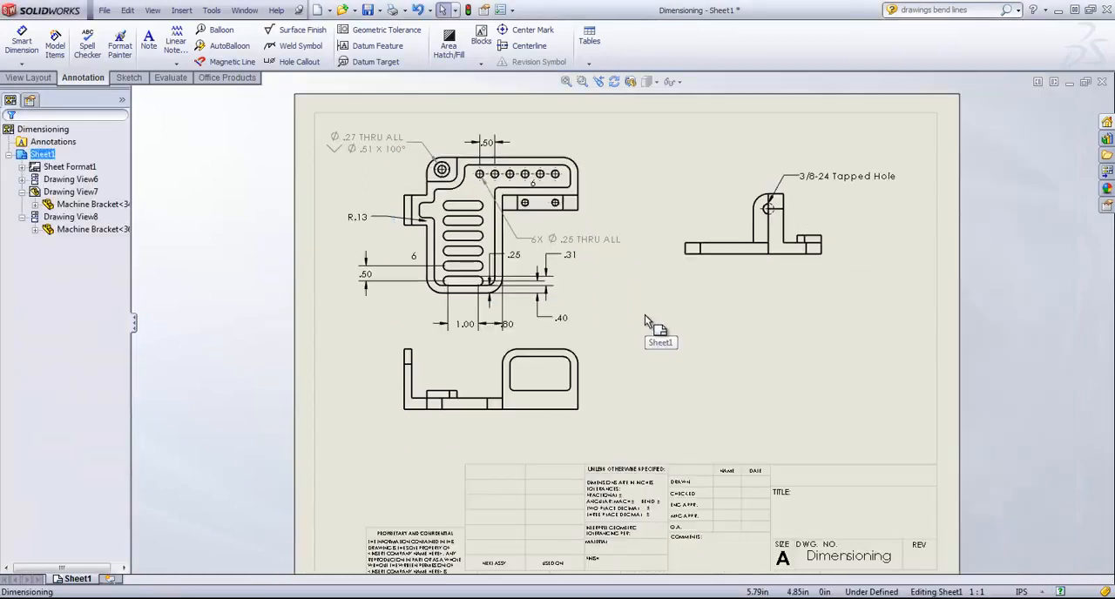